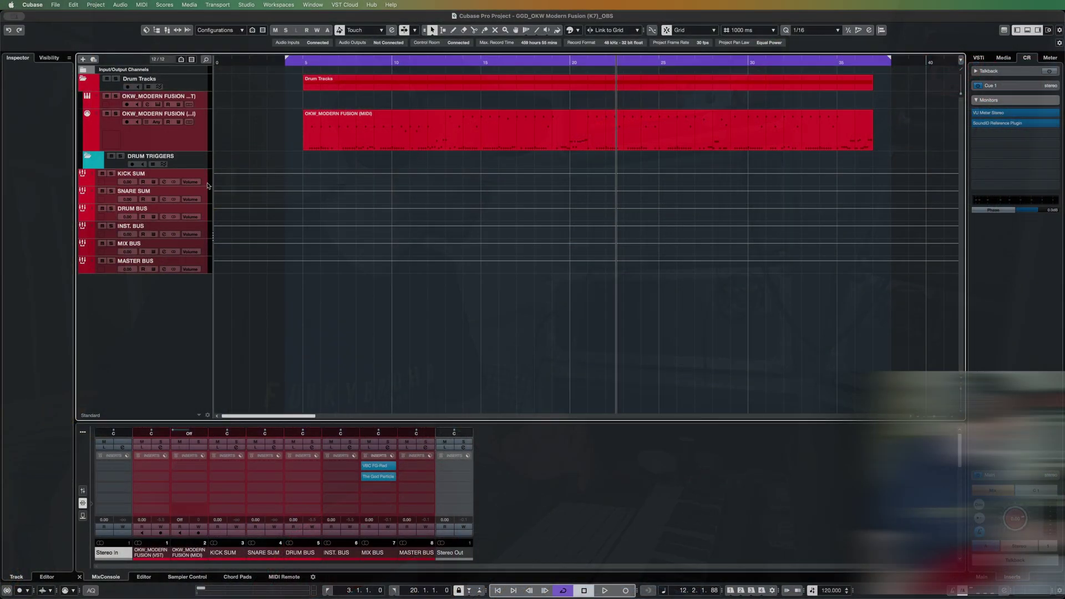
- Select the DRUM TRIGGERS folder plus the KICK SUM and SNARE SUM tracks
left_click(193, 165)
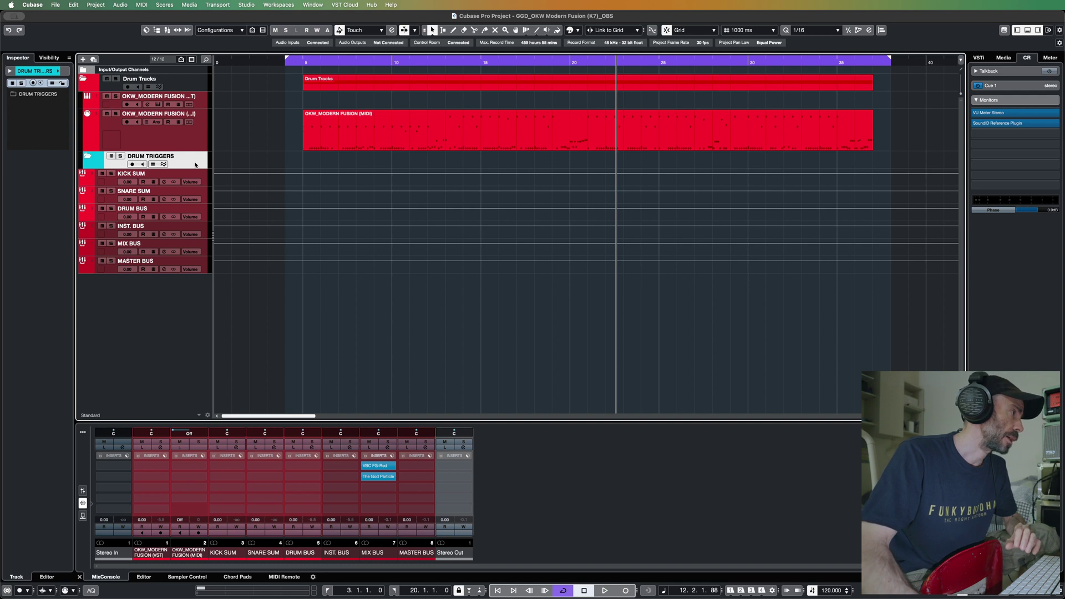
left_click(204, 180)
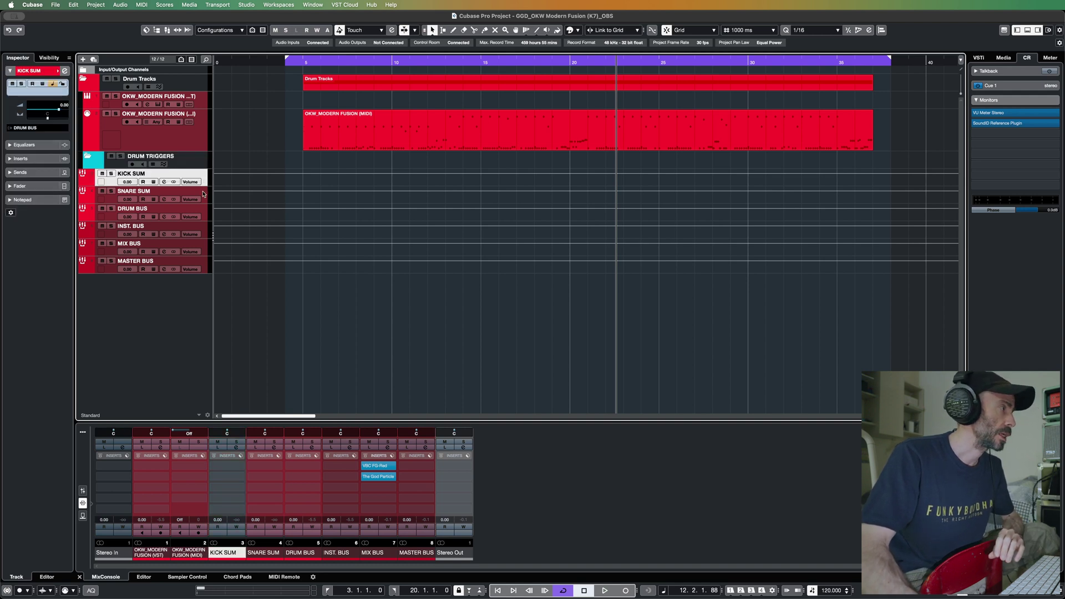
left_click(204, 196)
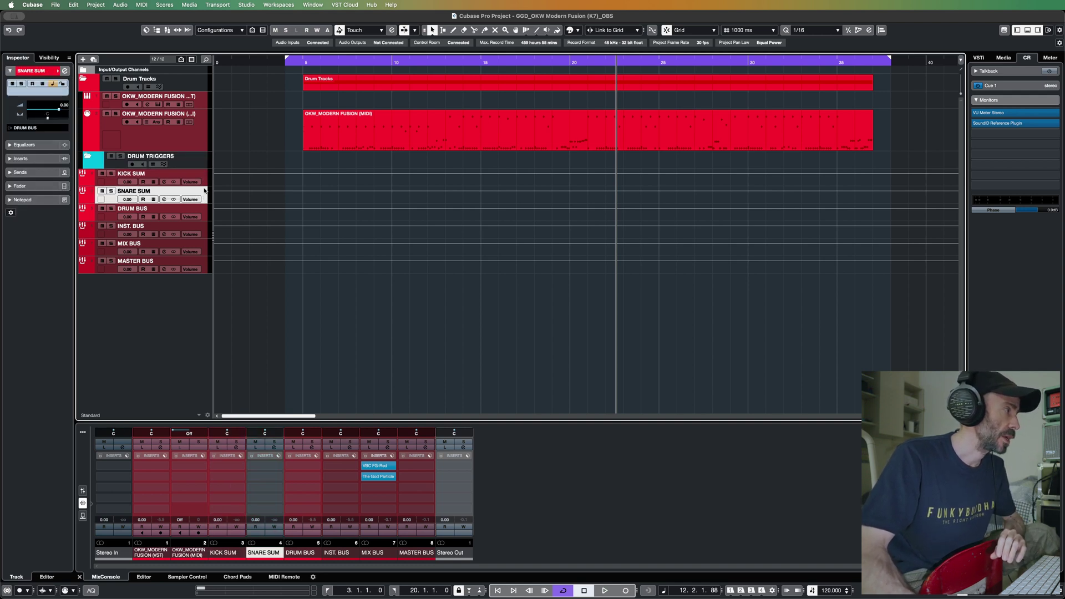
- In the MixConsole, verify KICK SUM routes to DRUM BUS, then show all open windows
left_click(167, 31)
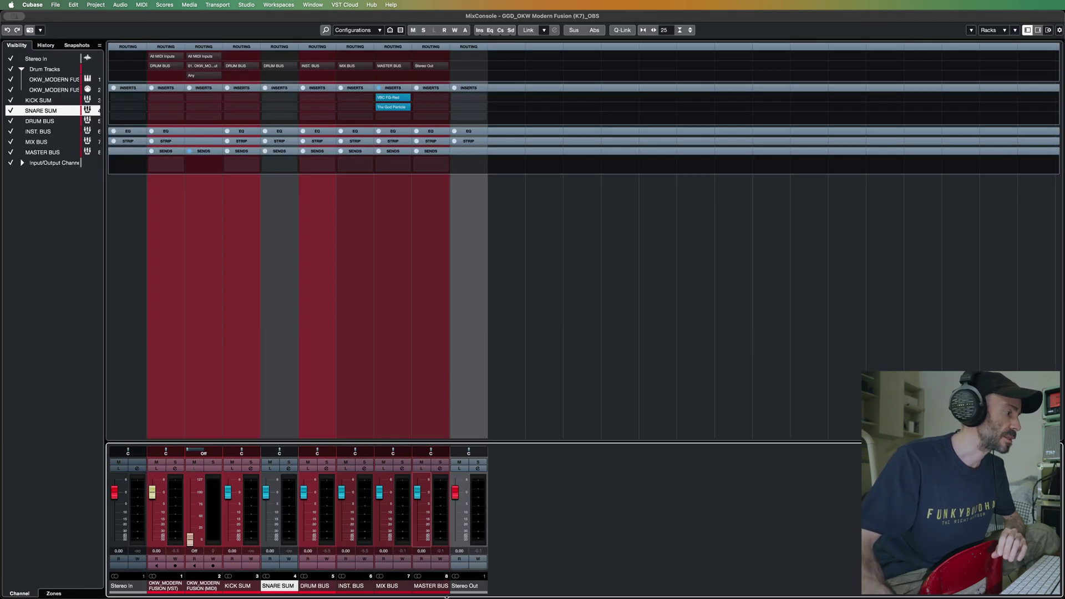
left_click(239, 586)
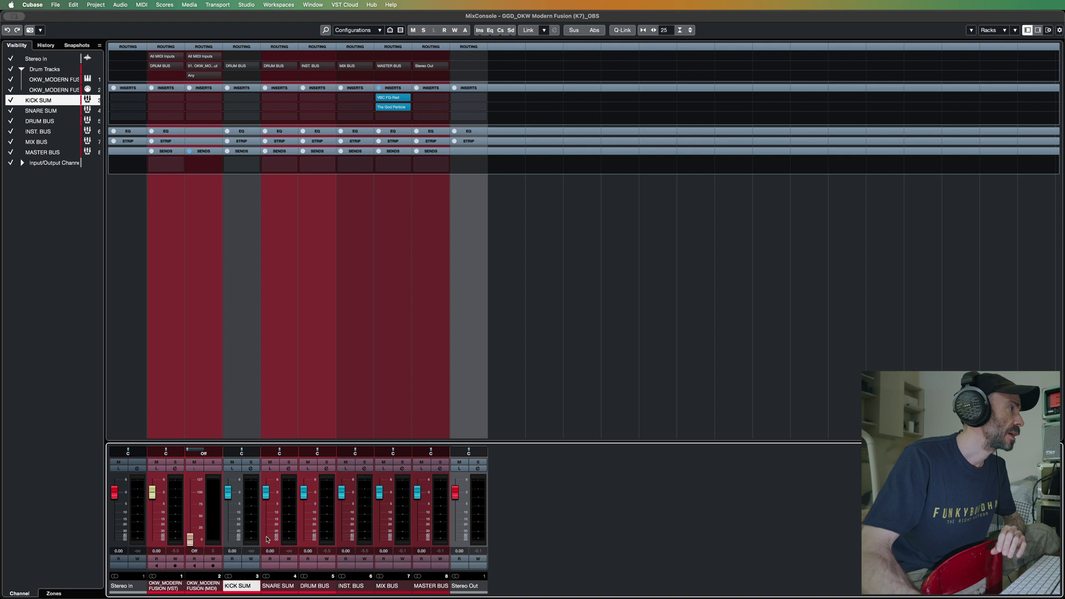
left_click(249, 66)
left_click(292, 27)
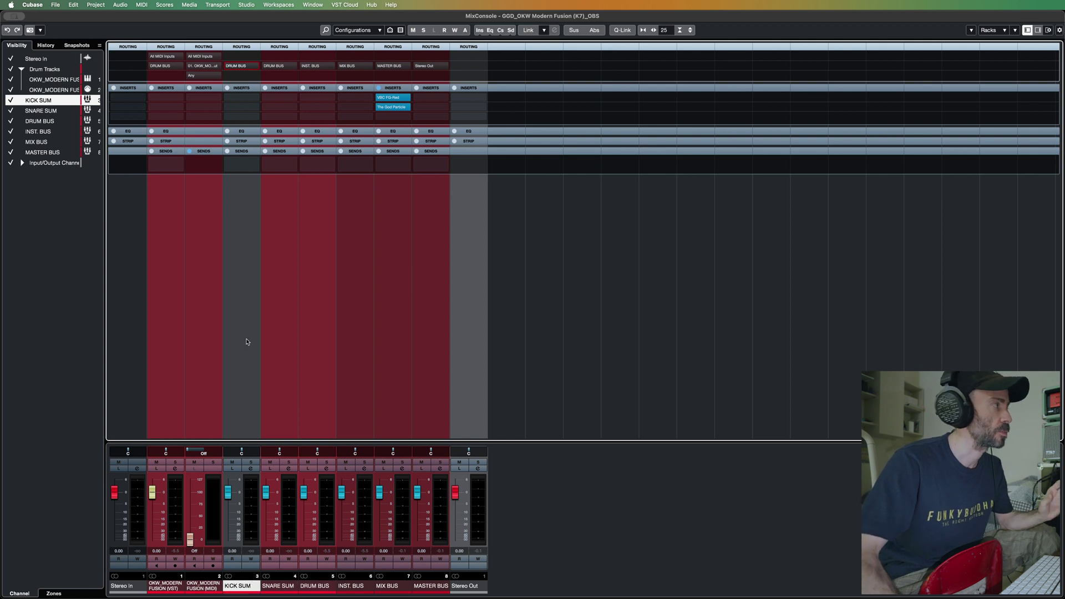
key("ctrl+Up")
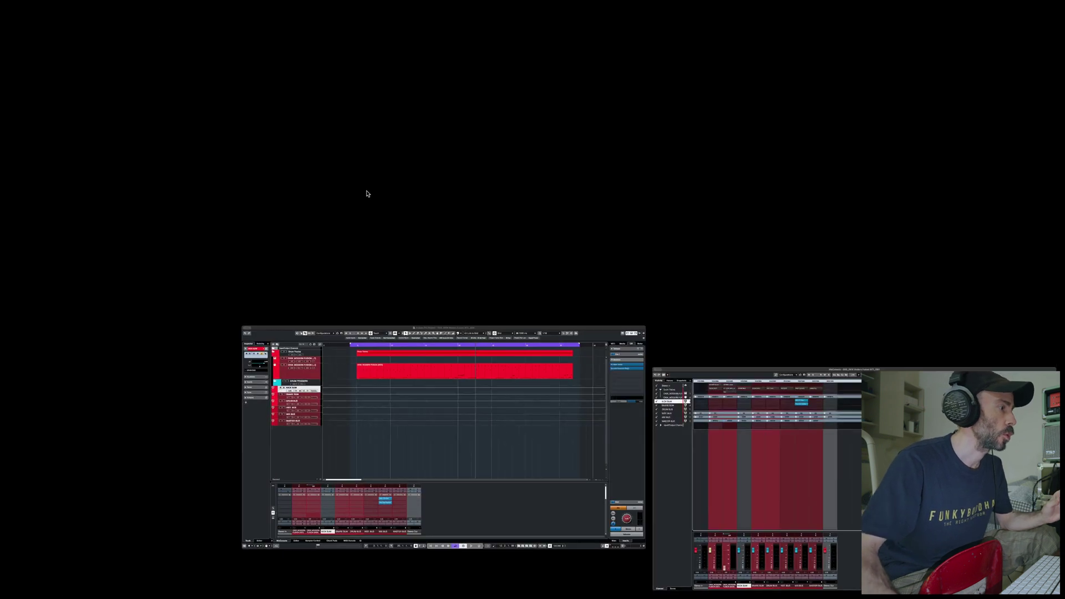
- Add a new audio track from the DRUM TRIGGERS folder's context menu
left_click(402, 371)
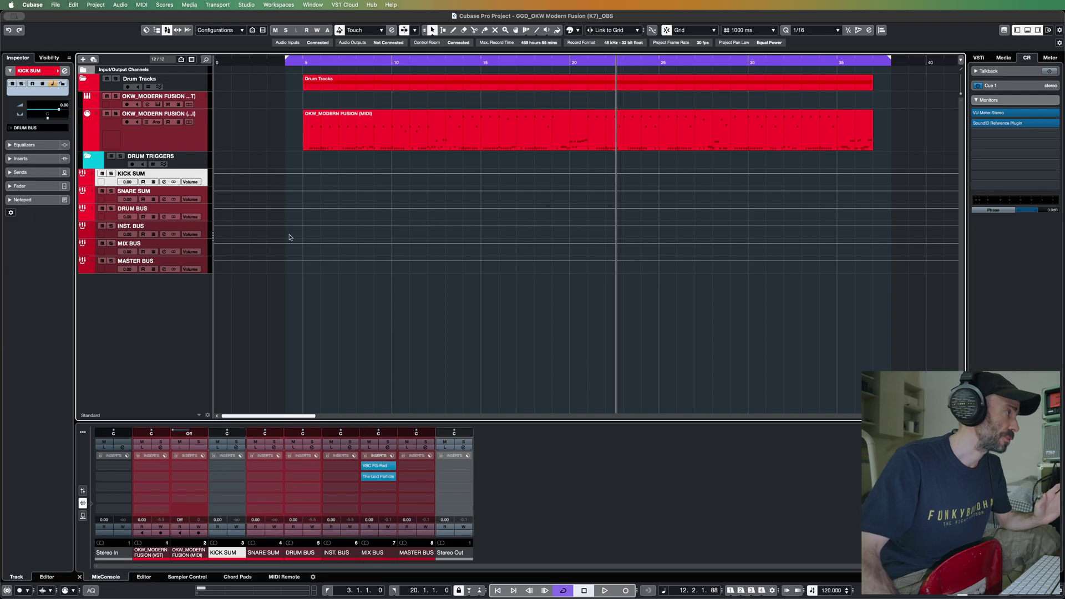
left_click(186, 163)
right_click(186, 163)
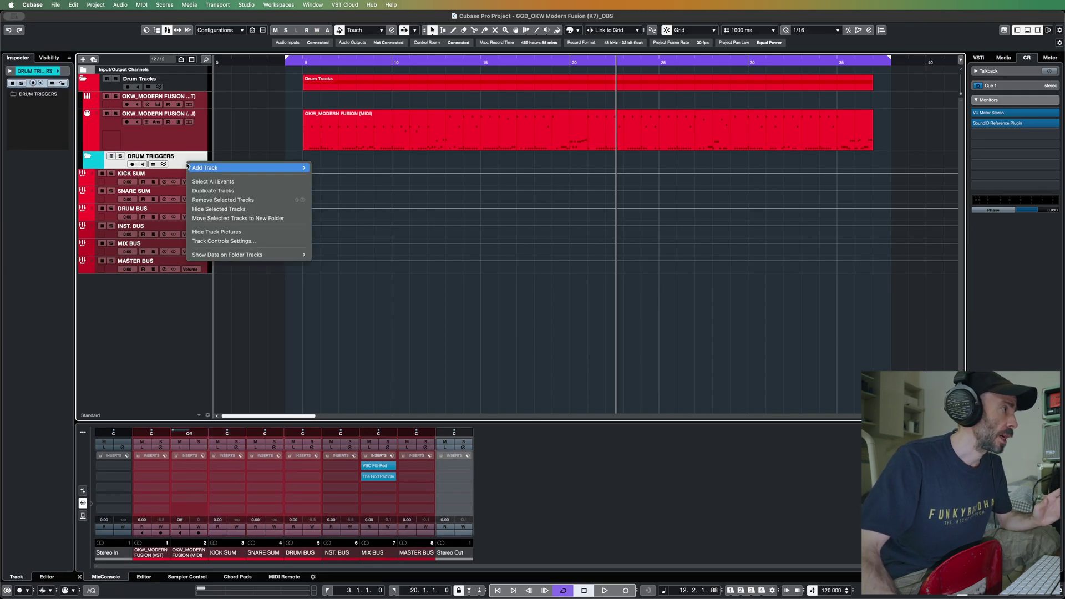
mouse_move(220, 174)
left_click(332, 169)
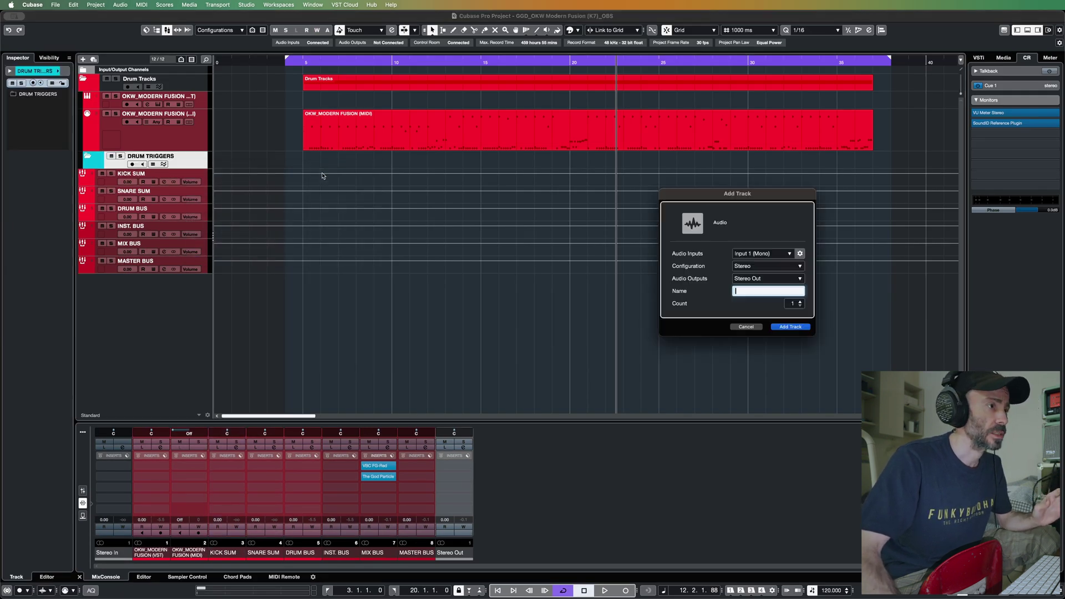
- Give the new track input Stereo In and output KICK SUM, name it KICK TRIGGERS, and create it
left_click(790, 254)
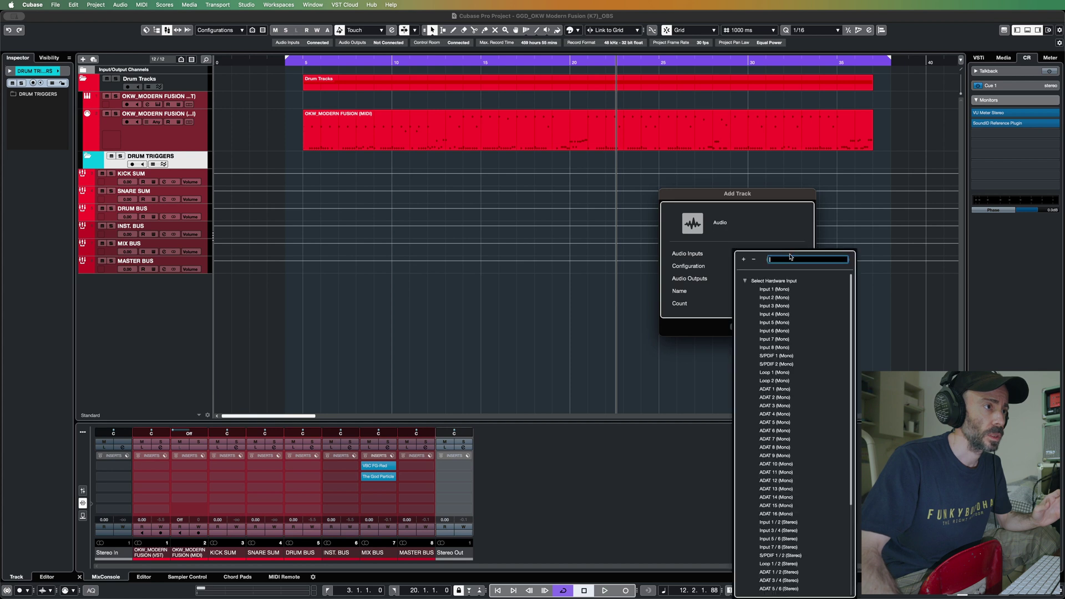
left_click(747, 281)
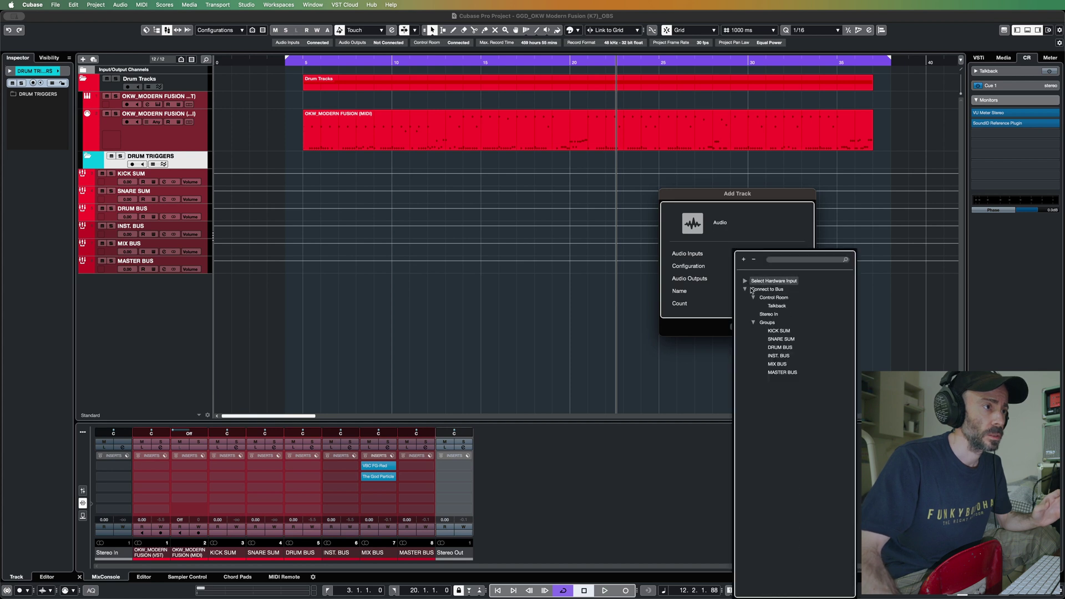
left_click(772, 316)
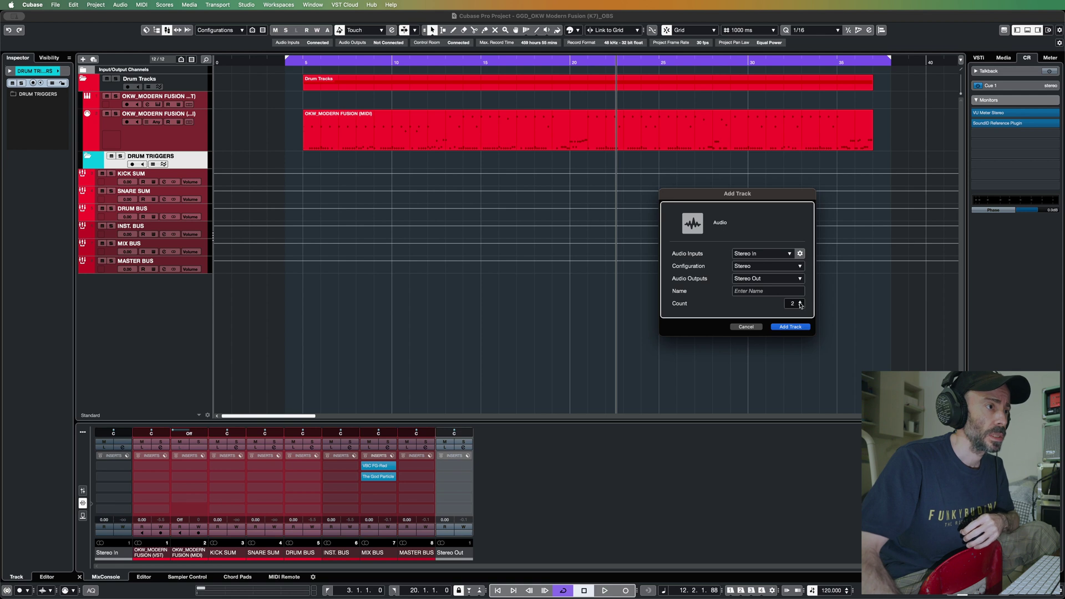
left_click(779, 281)
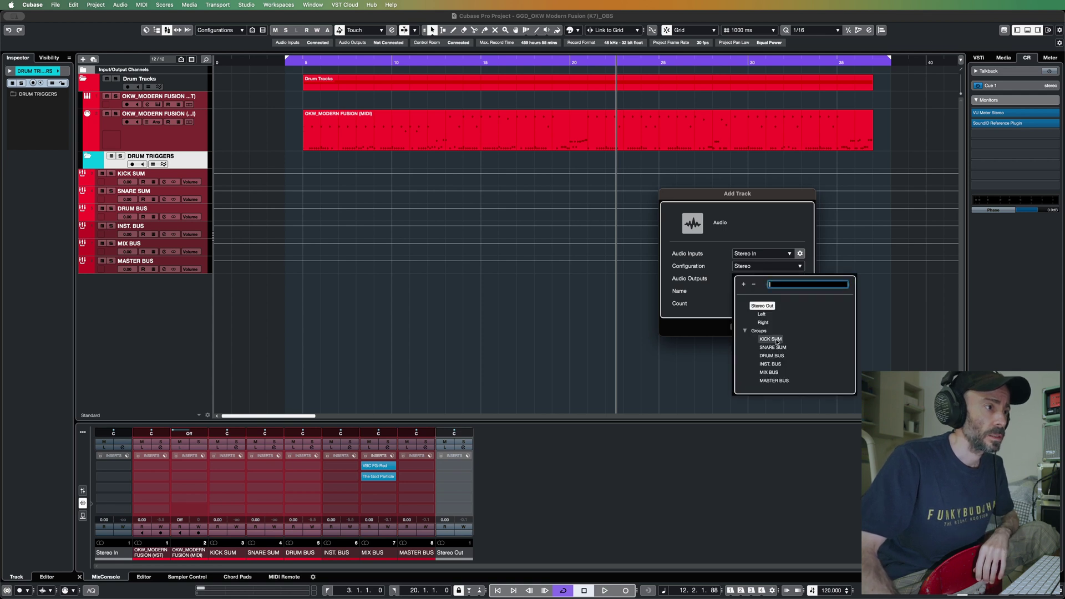
key("Escape")
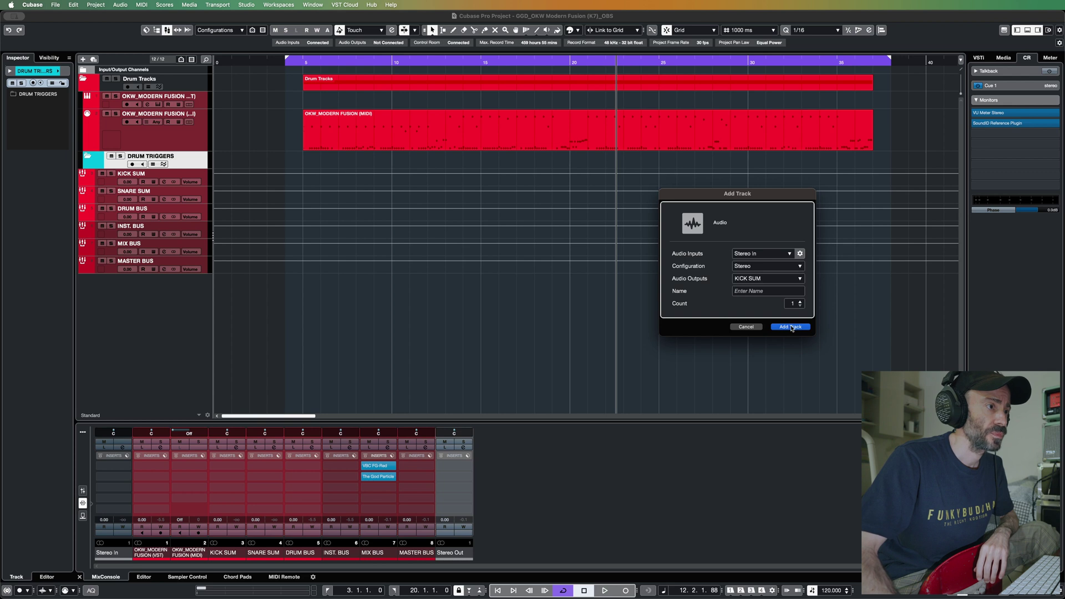
left_click(768, 291)
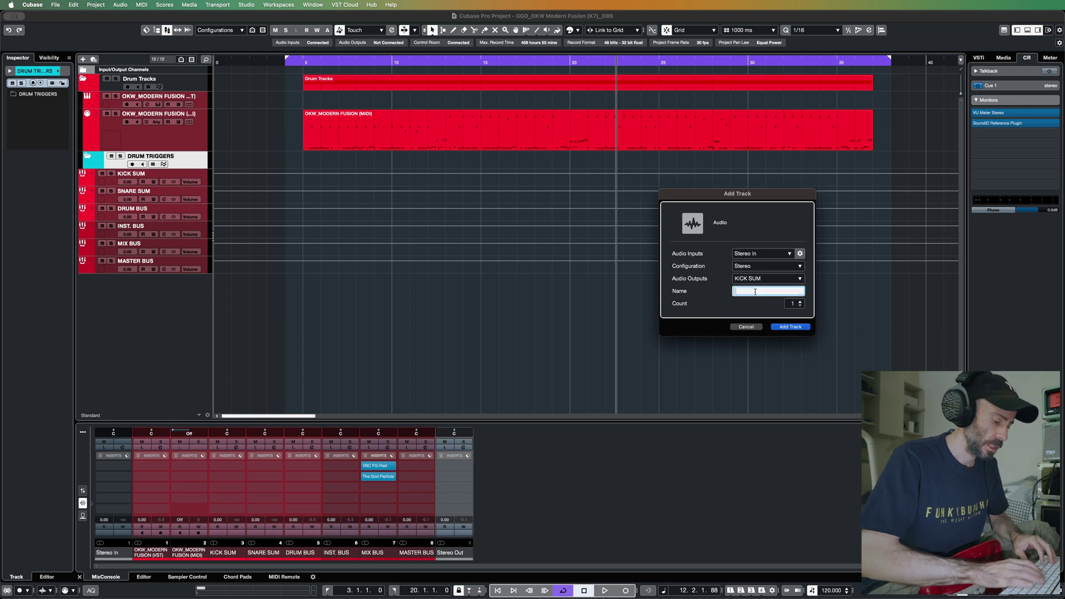
type("KICK TRIGGERS")
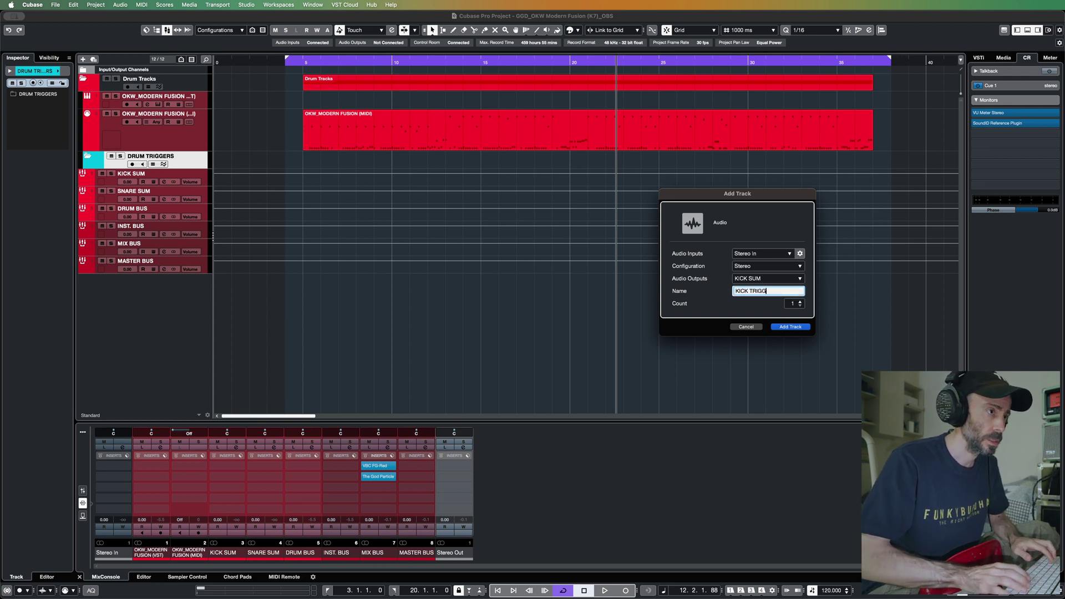
left_click(790, 327)
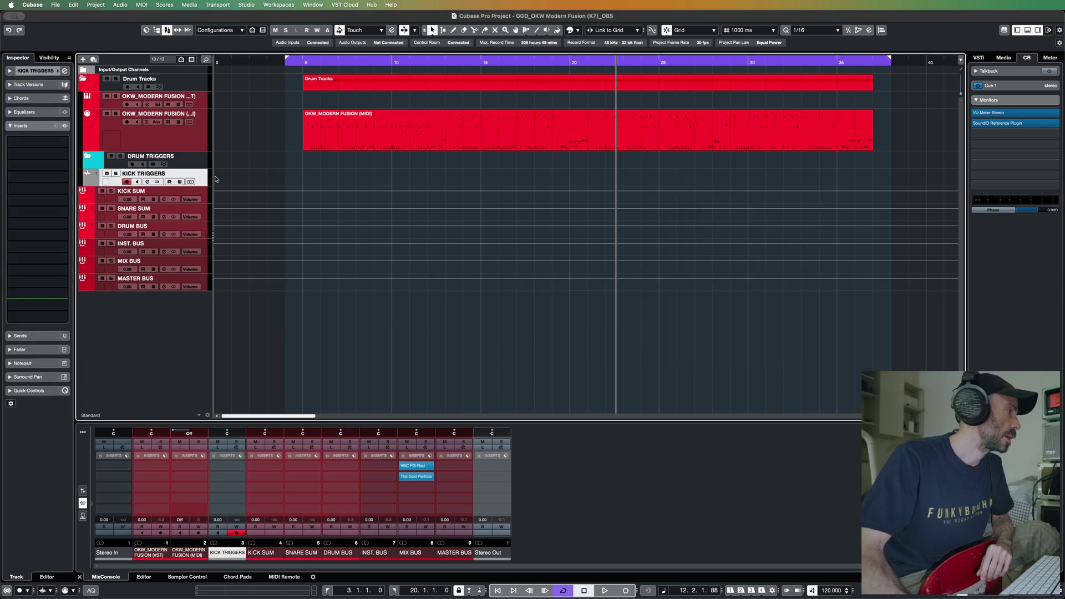
- Move KICK TRIGGERS into the DRUM TRIGGERS folder, duplicate it, and route the copy to SNARE SUM
left_click_drag(203, 168, 199, 168)
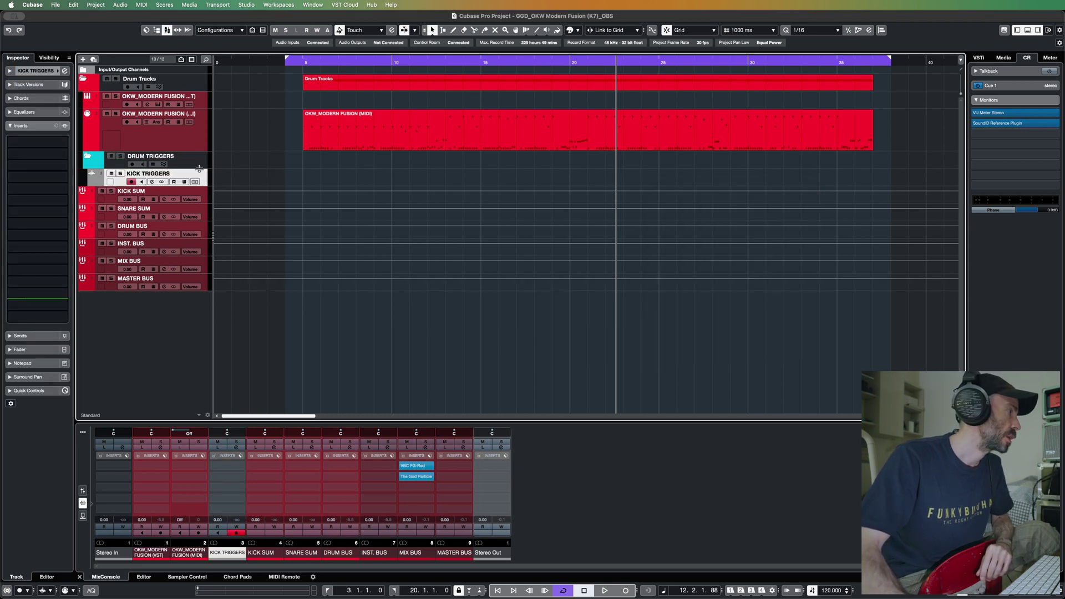
right_click(203, 176)
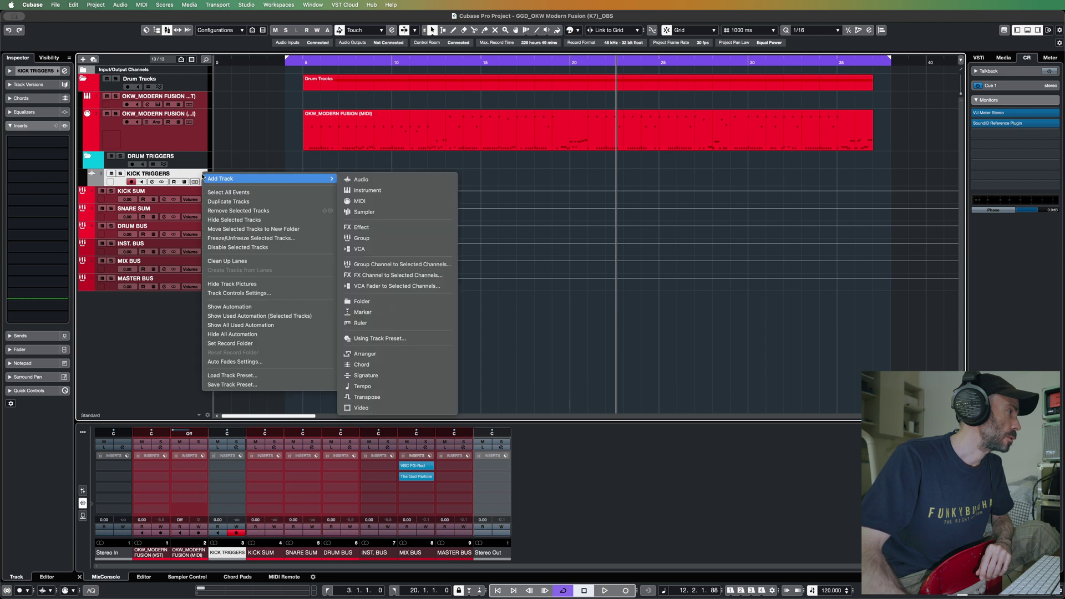
left_click(226, 202)
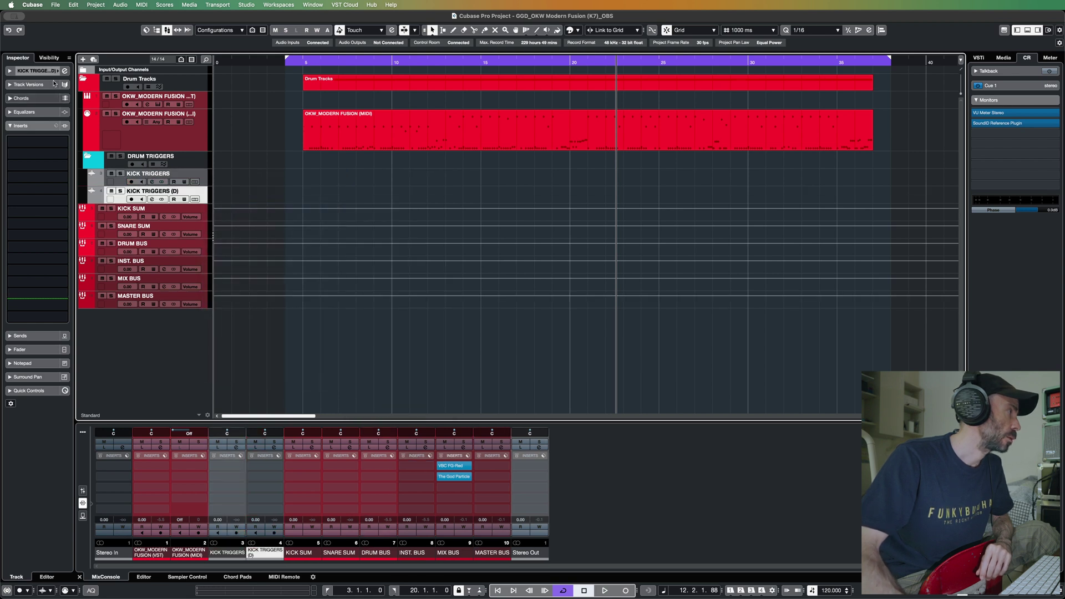
left_click(36, 70)
left_click(34, 151)
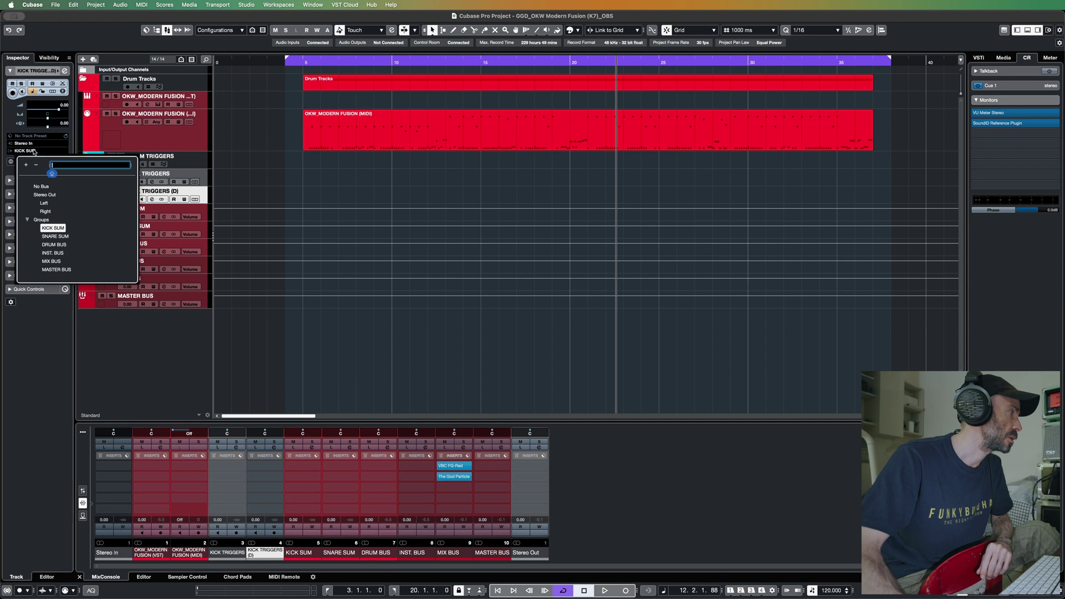
left_click(55, 236)
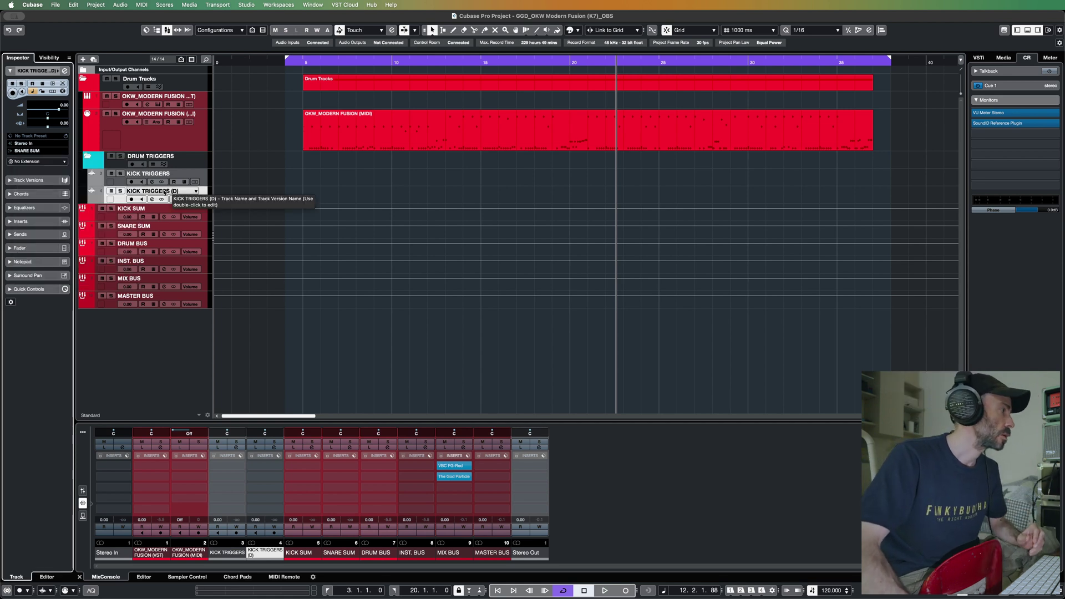
- Rename the duplicate track to SNARE TRIGGERS, removing the (D) suffix
double_click(141, 190)
left_click(140, 190)
key("BackSpace")
key("BackSpace")
key("BackSpace")
key("BackSpace")
type("SNARE")
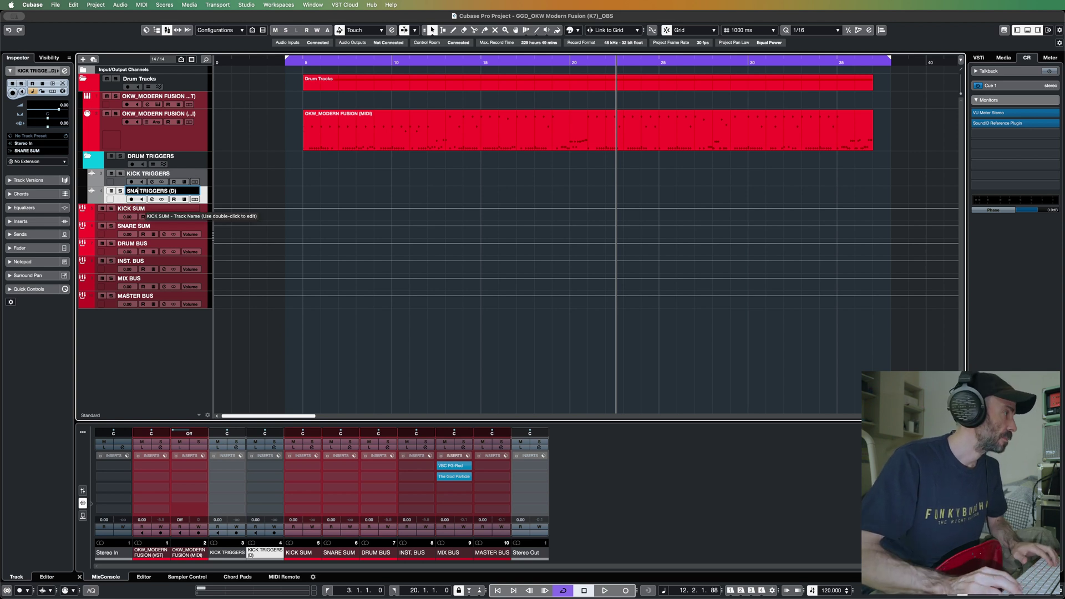
key("Return")
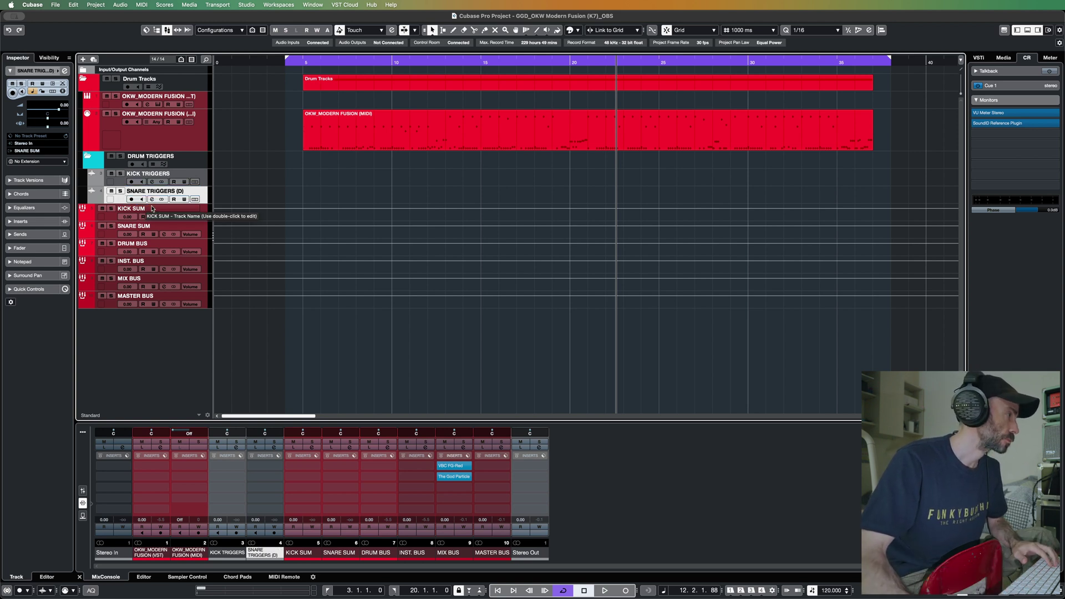
double_click(181, 194)
key("Right")
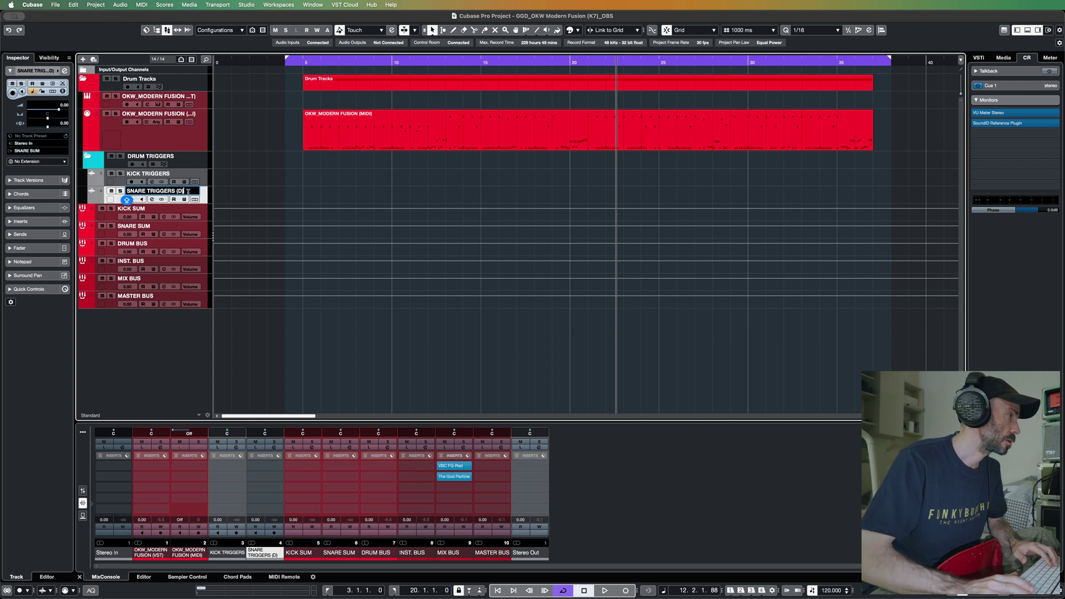
key("BackSpace")
key("BackSpace")
key("BackSpace")
key("BackSpace")
key("Return")
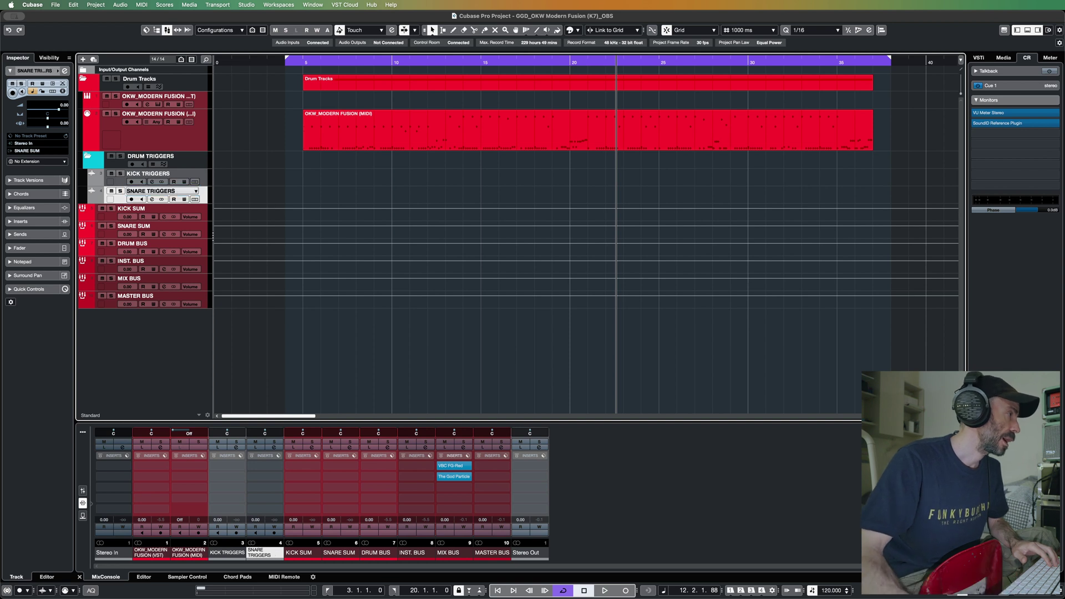
left_click(118, 183)
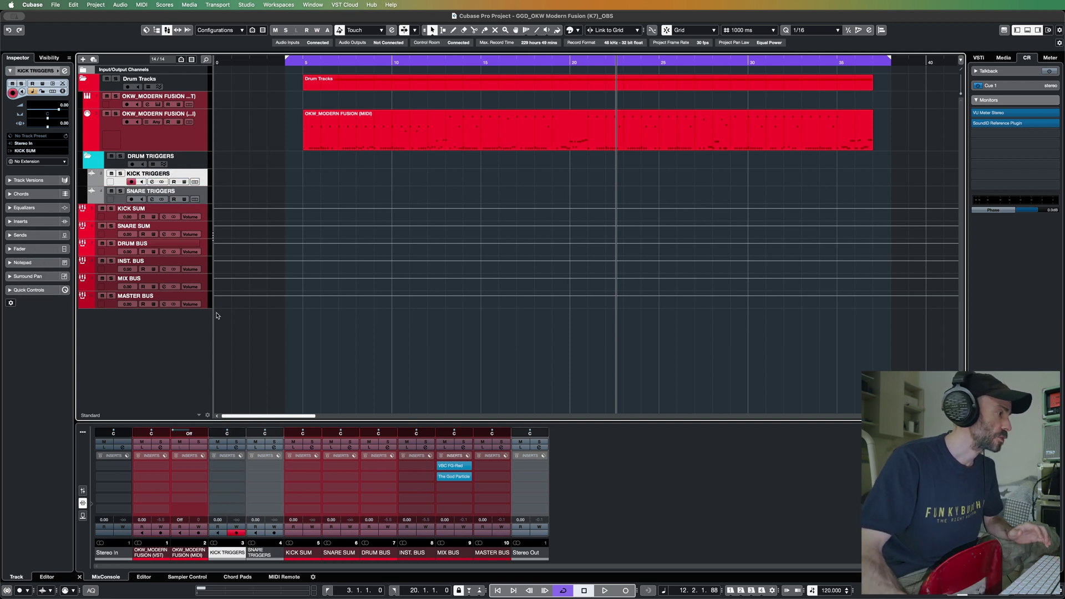
- Insert Slate Trigger 2 on KICK TRIGGERS' first insert slot
left_click(238, 470)
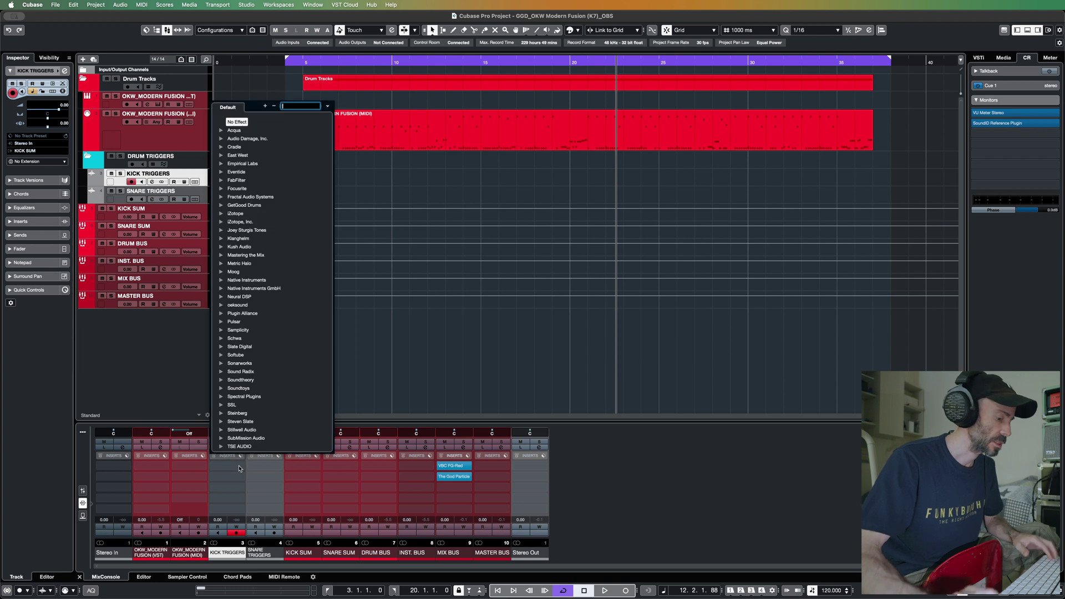
type("TRIGGE")
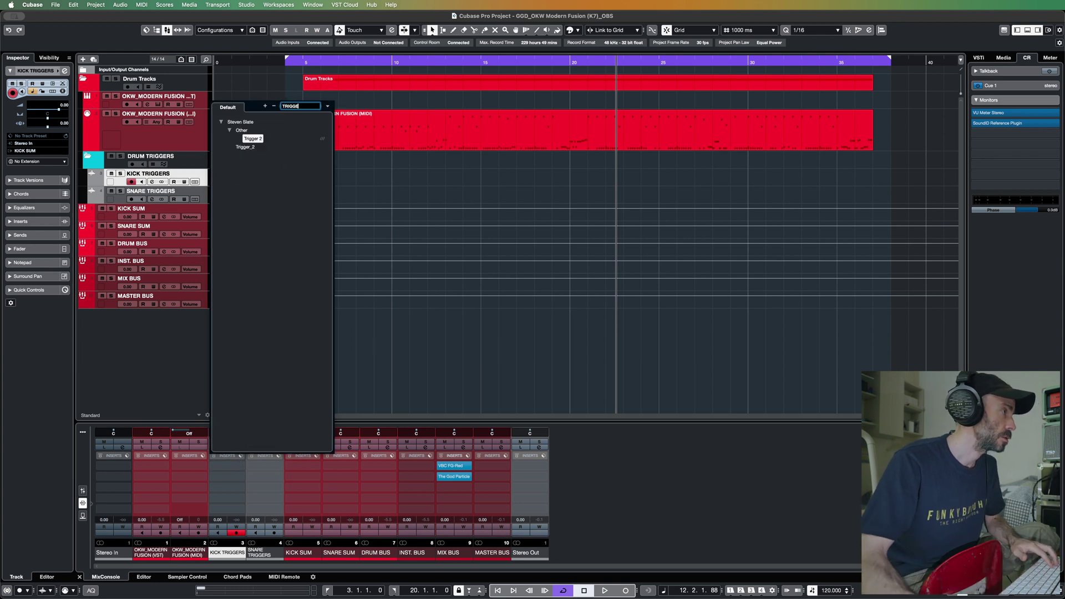
left_click(255, 140)
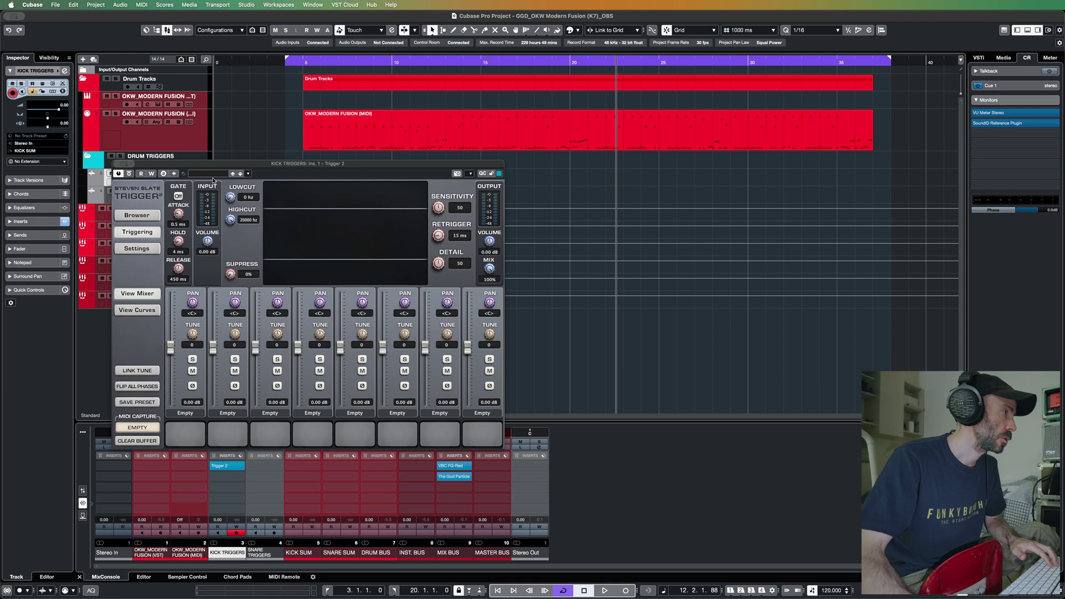
left_click_drag(203, 167, 537, 161)
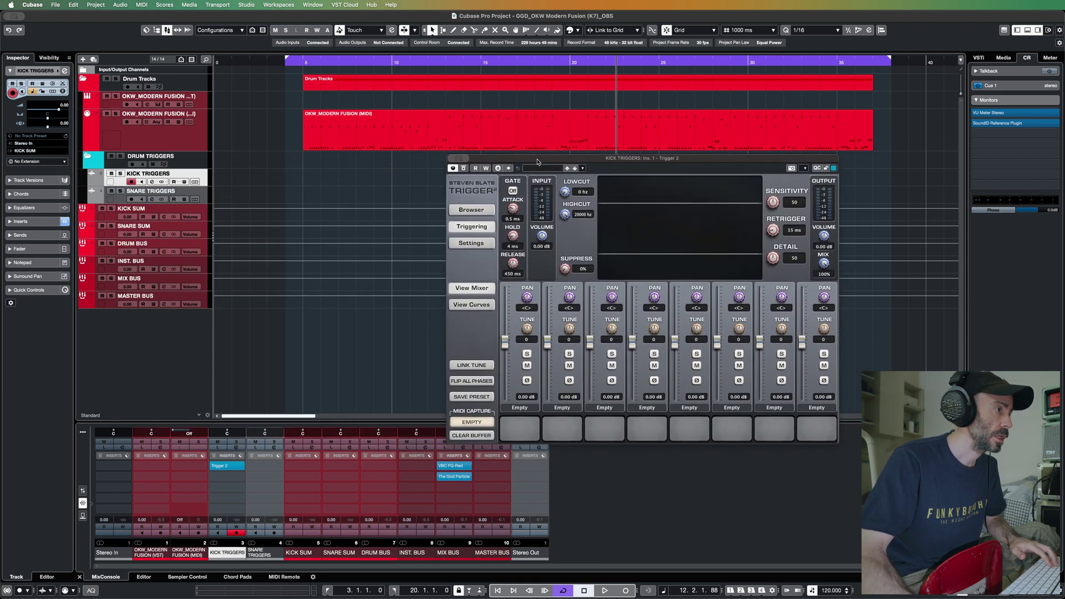
- Load BigBoi, HyperScoop and Knock Knock Room from GGD Slammers Power Vault Kicks into the pads
left_click(484, 210)
double_click(543, 182)
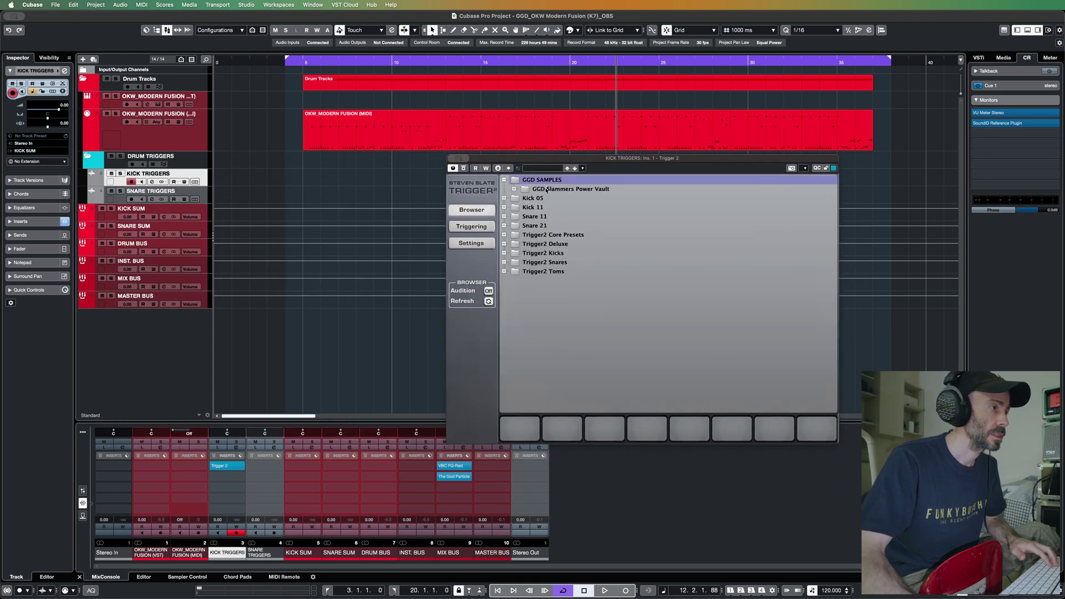
double_click(546, 189)
double_click(548, 198)
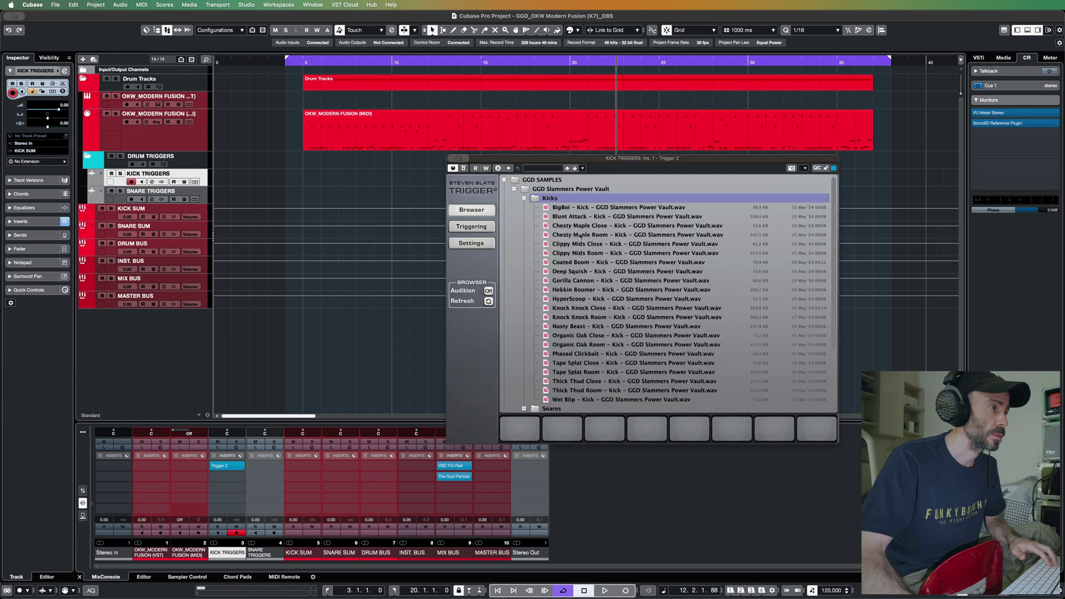
key("Down")
key("Return")
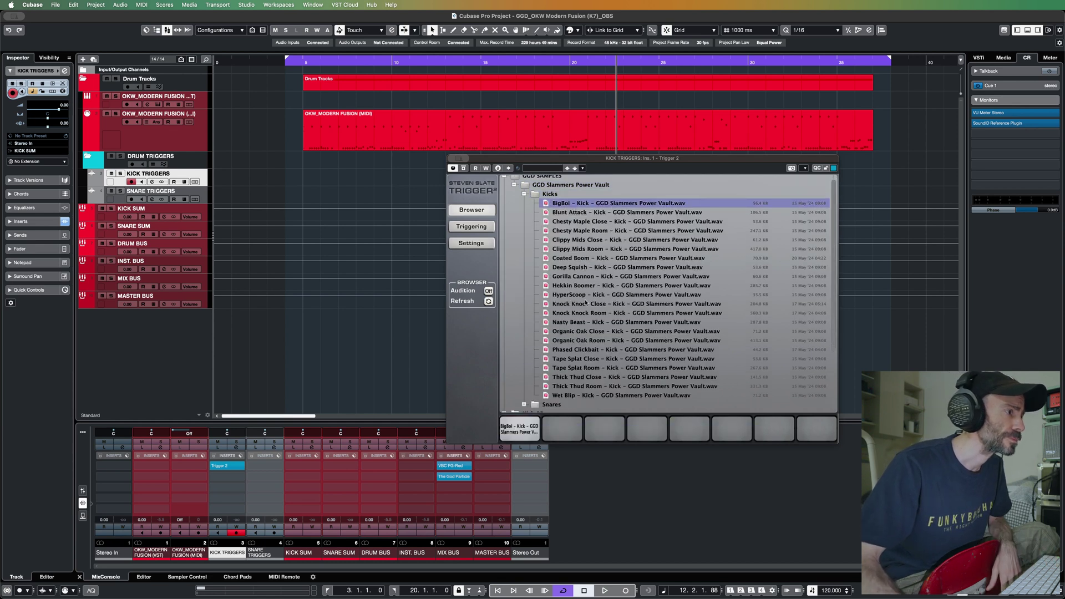
left_click_drag(582, 296, 569, 426)
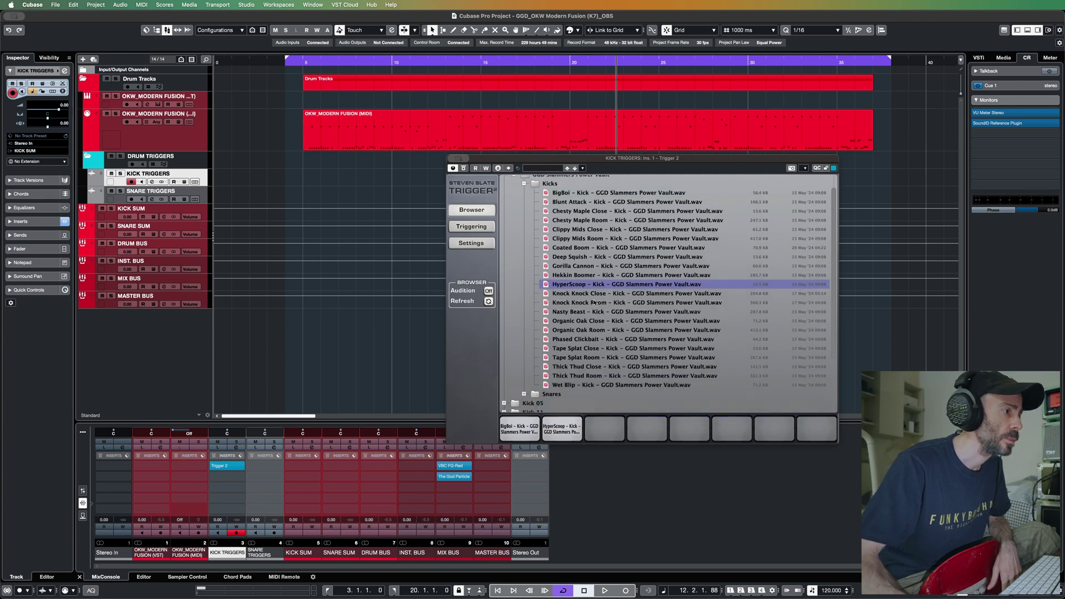
left_click_drag(593, 302, 604, 430)
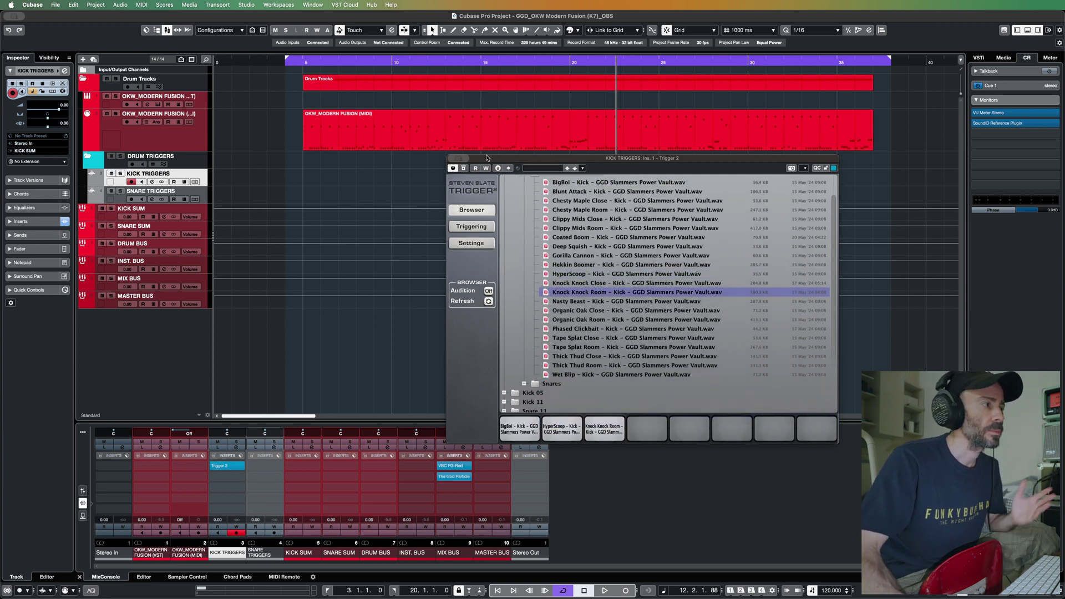
left_click(471, 227)
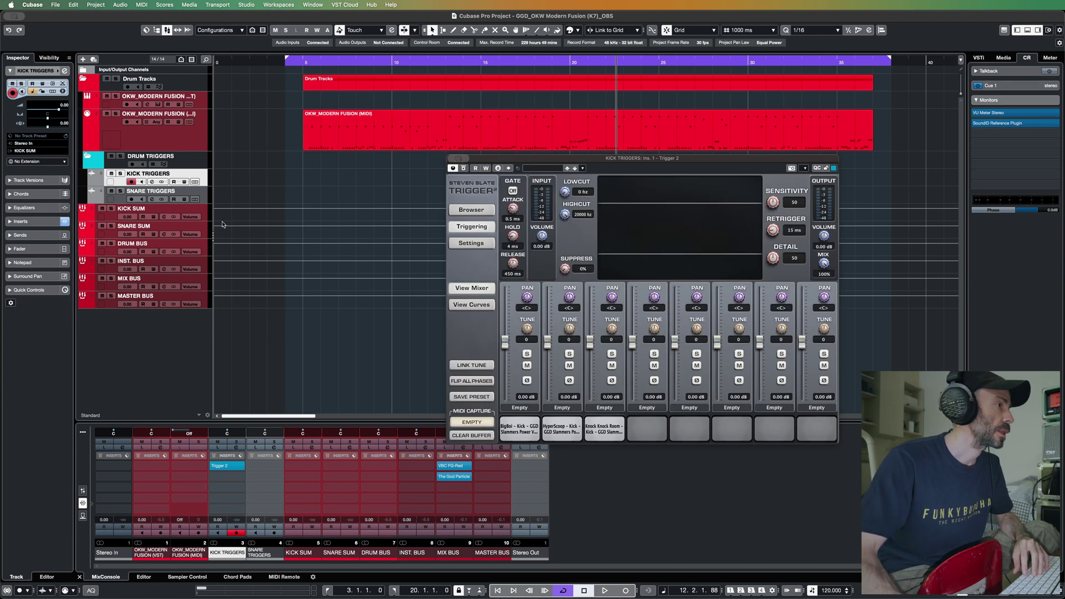
- Copy the loaded Trigger 2 insert to SNARE TRIGGERS and open its editor
left_click_drag(532, 162, 729, 159)
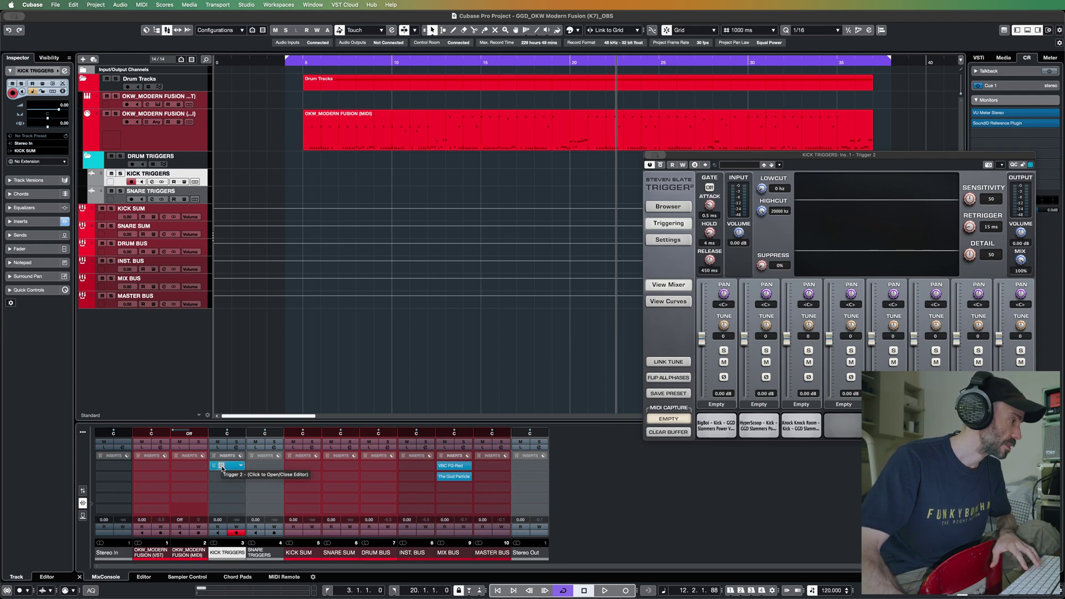
left_click_drag(224, 468, 260, 467)
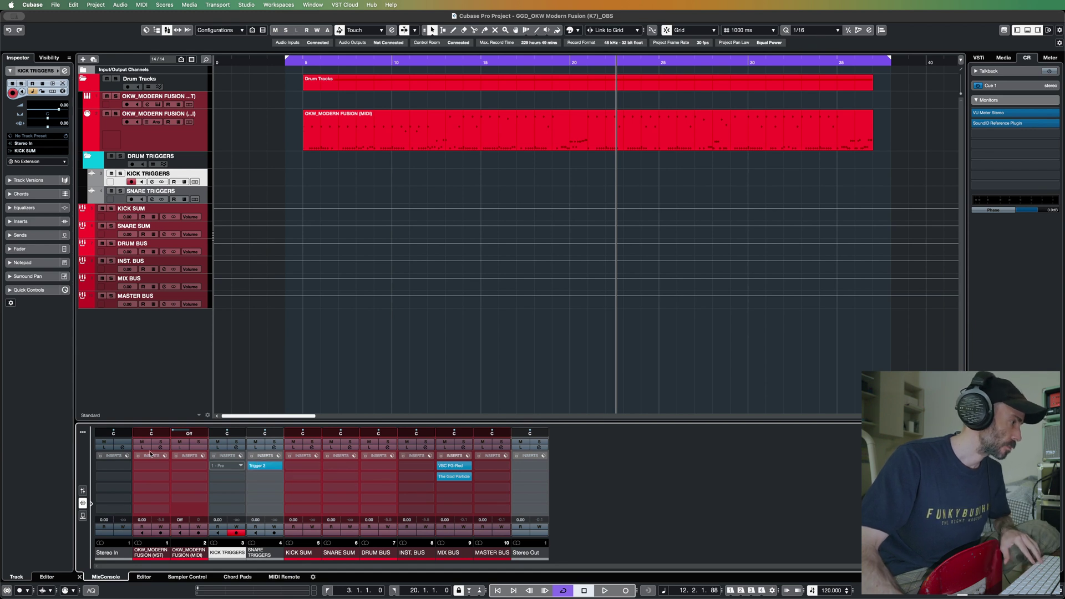
left_click_drag(270, 467, 238, 467)
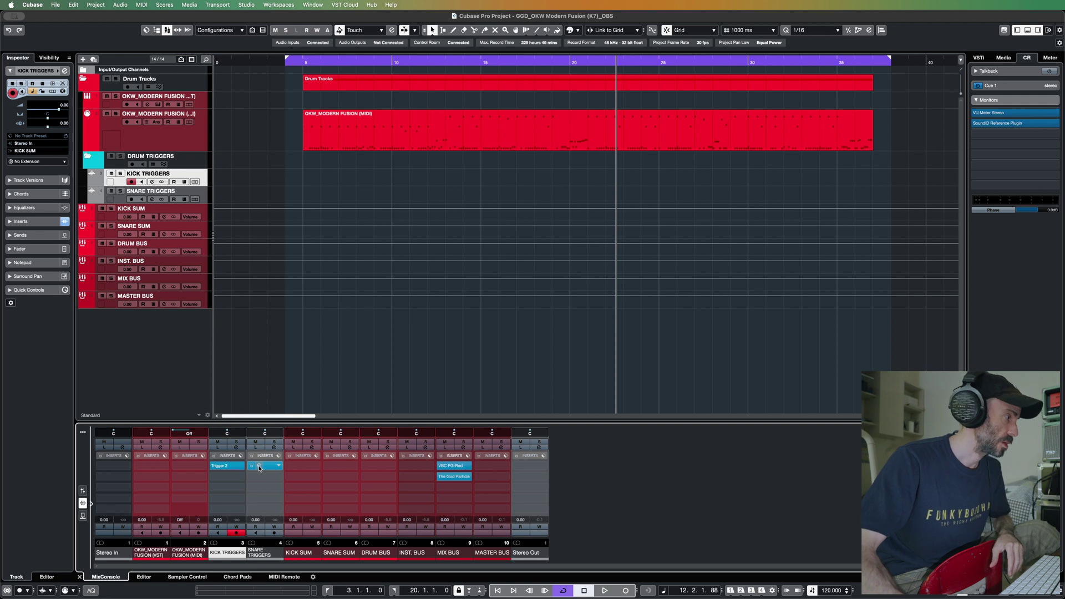
left_click(260, 468)
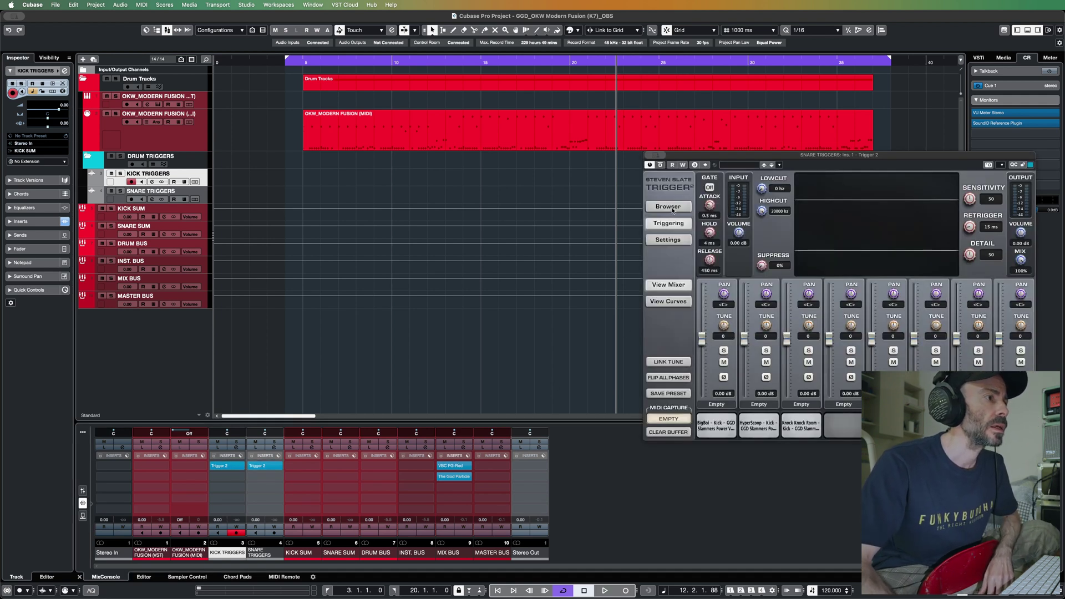
- Browse the snare Trigger 2 to the GGD Slammers Power Vault Snares folder
left_click(668, 206)
double_click(733, 176)
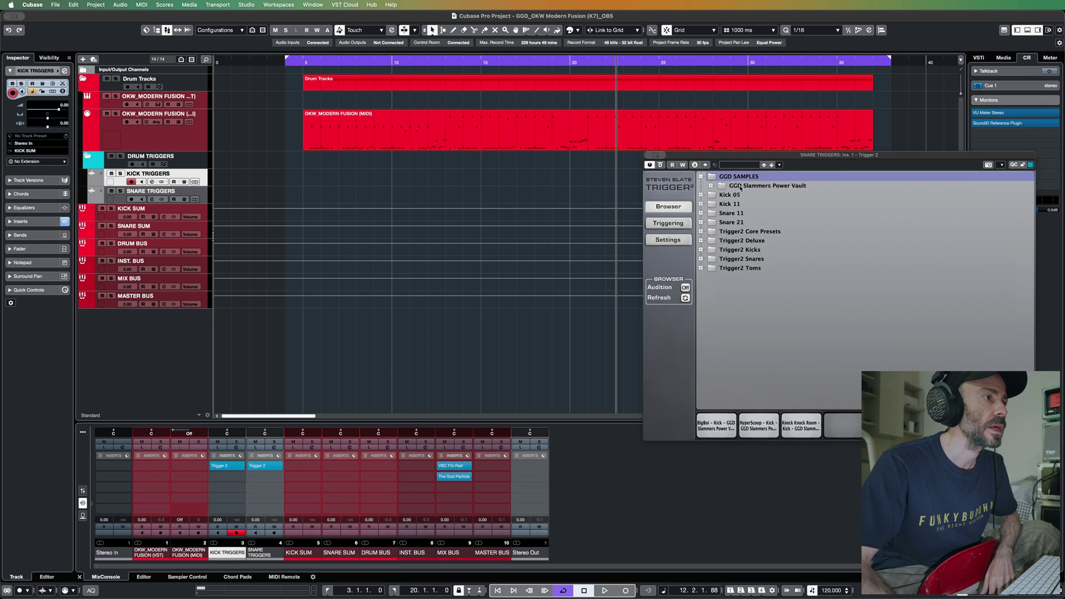
double_click(741, 187)
double_click(746, 204)
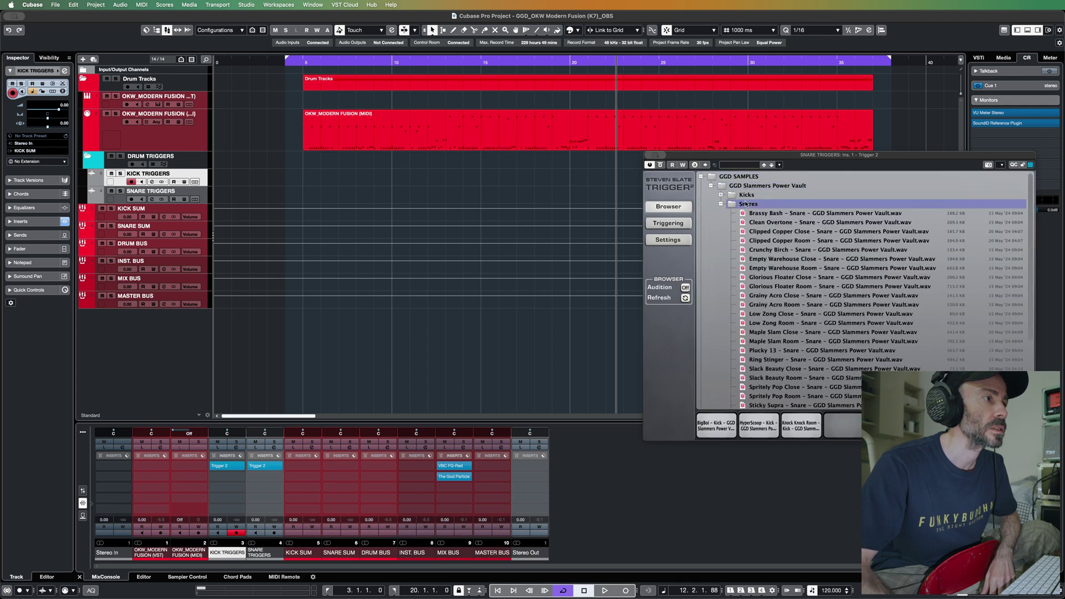
- Load Low Zong Close, Low Zong Room and Tight Squink into pads 1–3
double_click(786, 316)
scroll(786, 327, "down", 2)
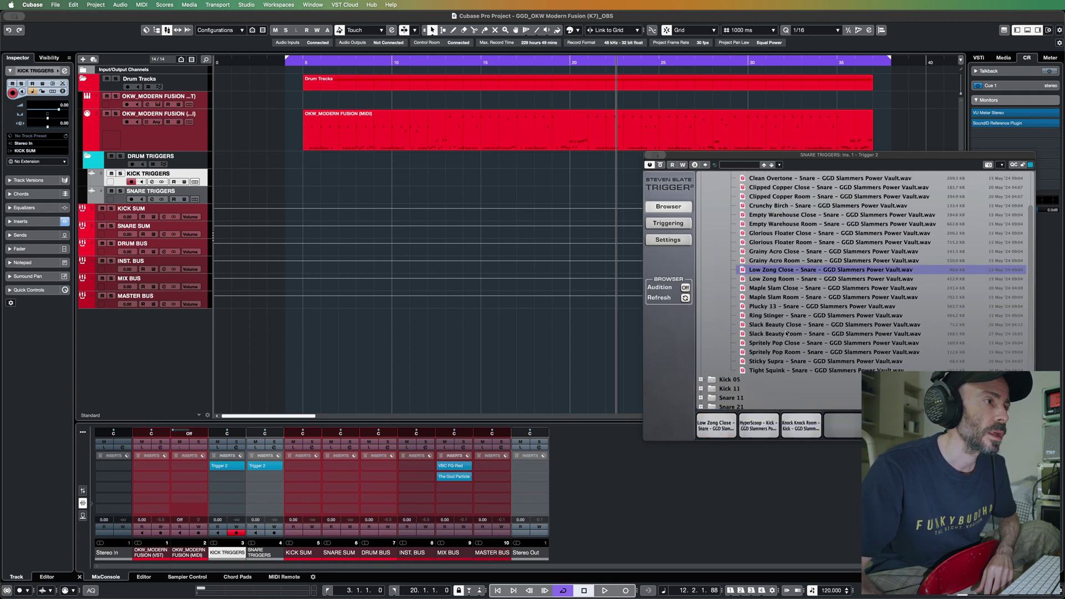
left_click(786, 279)
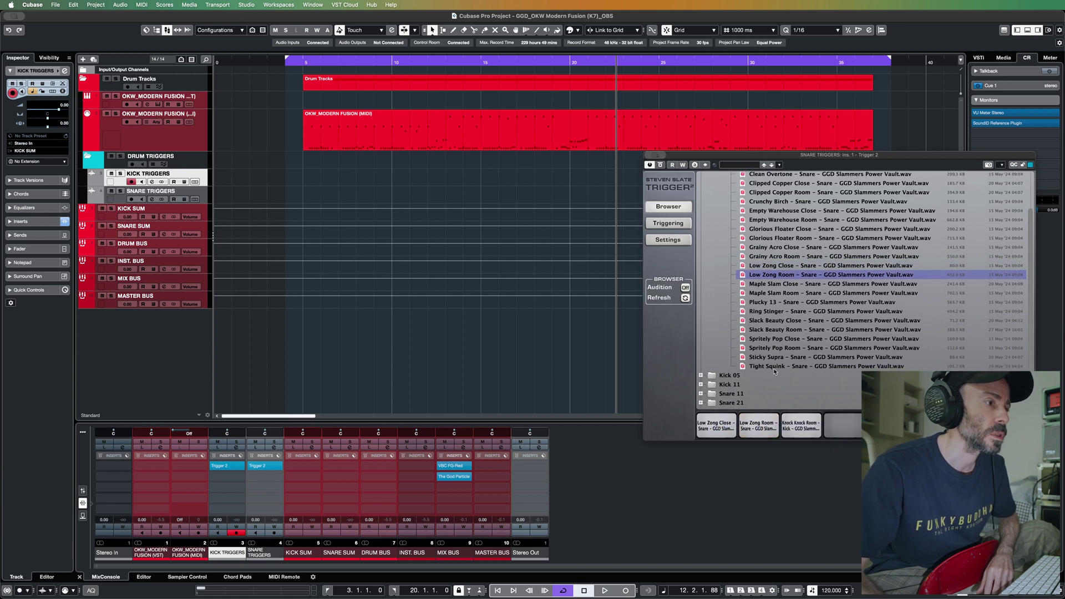
left_click_drag(774, 368, 802, 425)
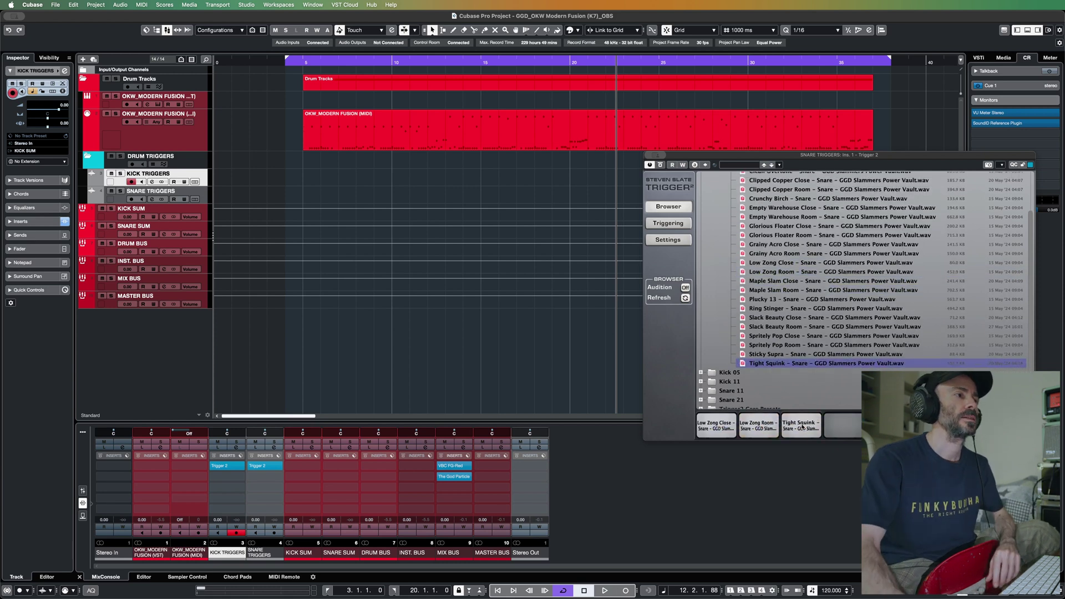
left_click(673, 222)
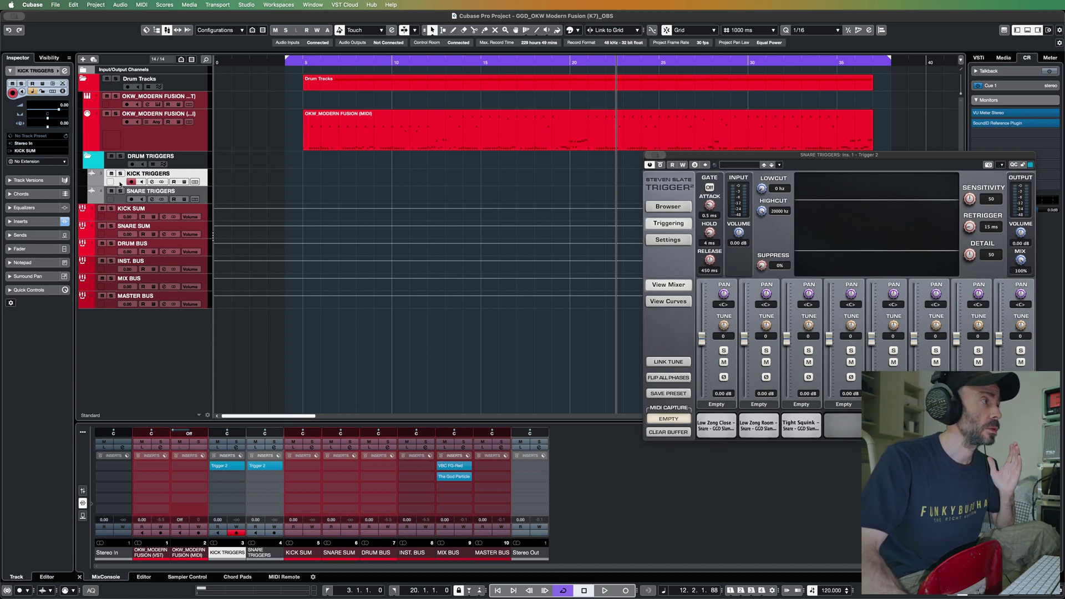
left_click(385, 140)
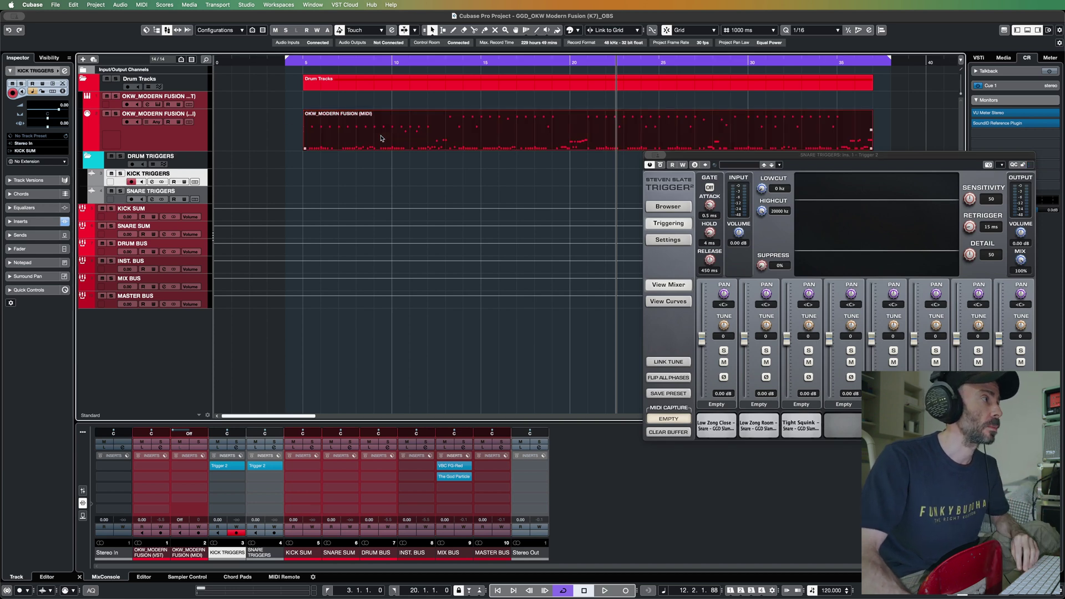
- Play the drum part from bar 4 to hear the triggers, then stop
left_click(313, 62)
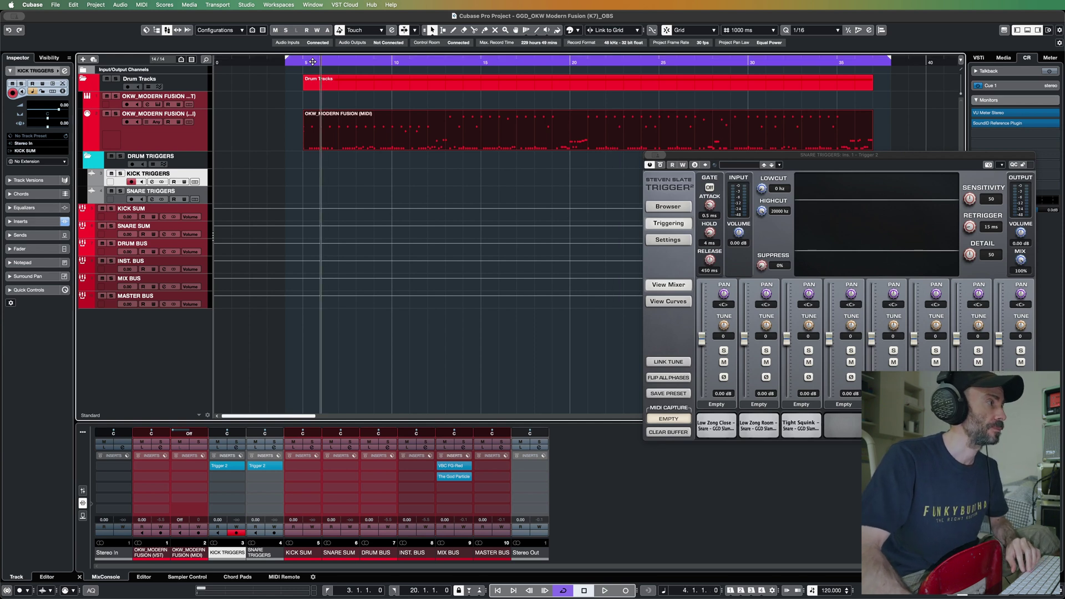
key("space")
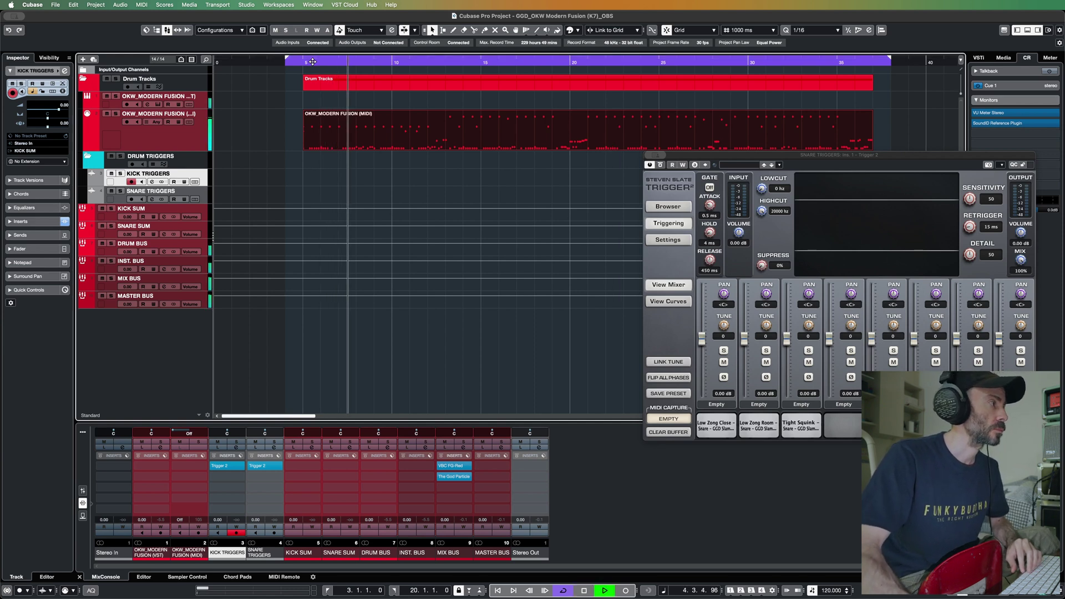
key("space")
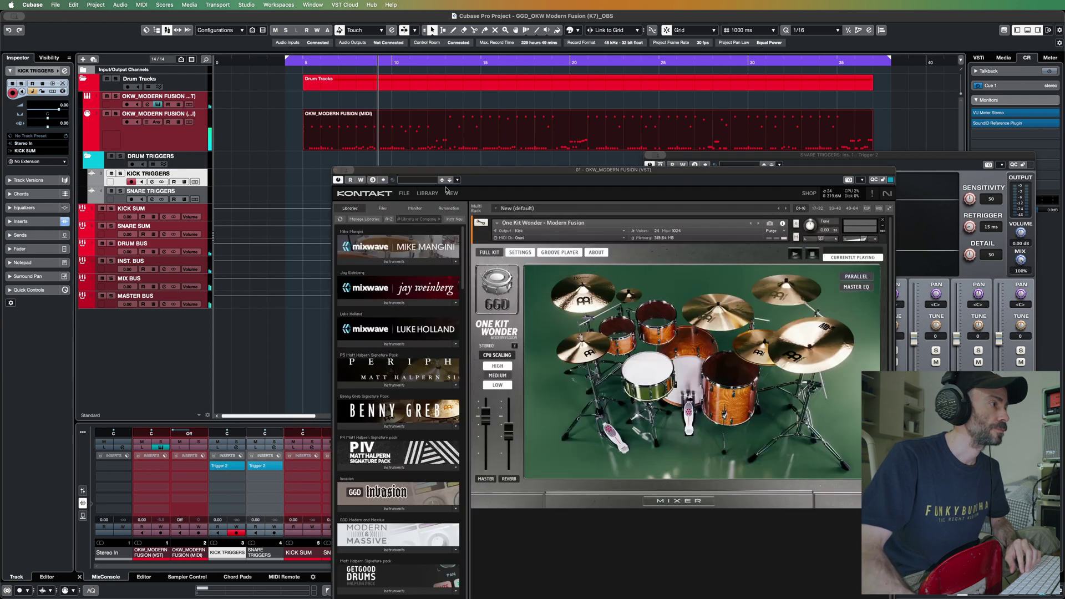
- In Kontakt, hide the library, show the keyboard, and change One Kit Wonder's CPU scaling
left_click(450, 193)
left_click(499, 238)
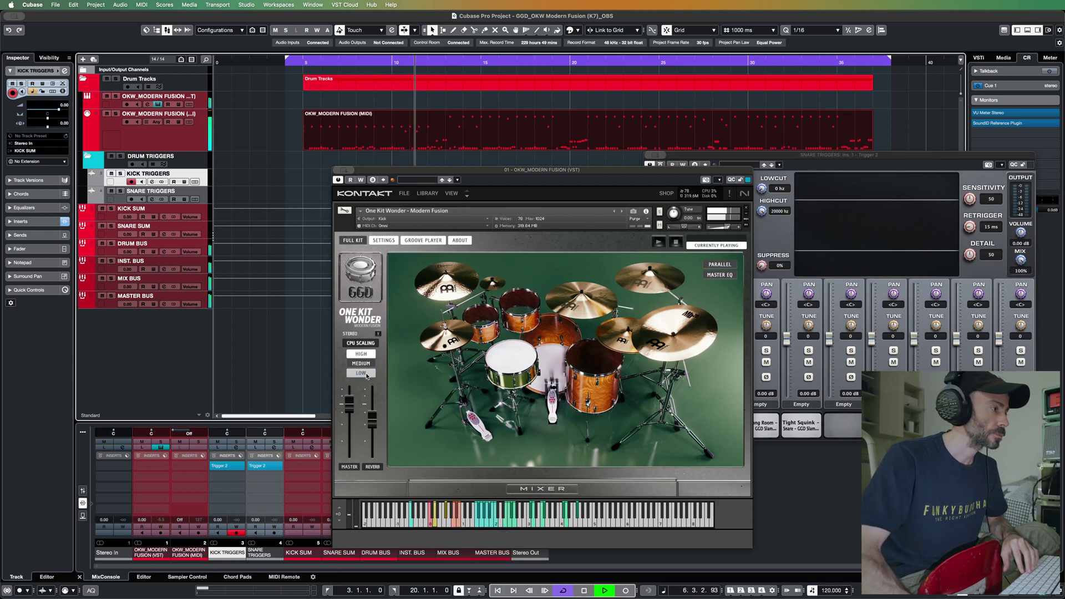
left_click(361, 363)
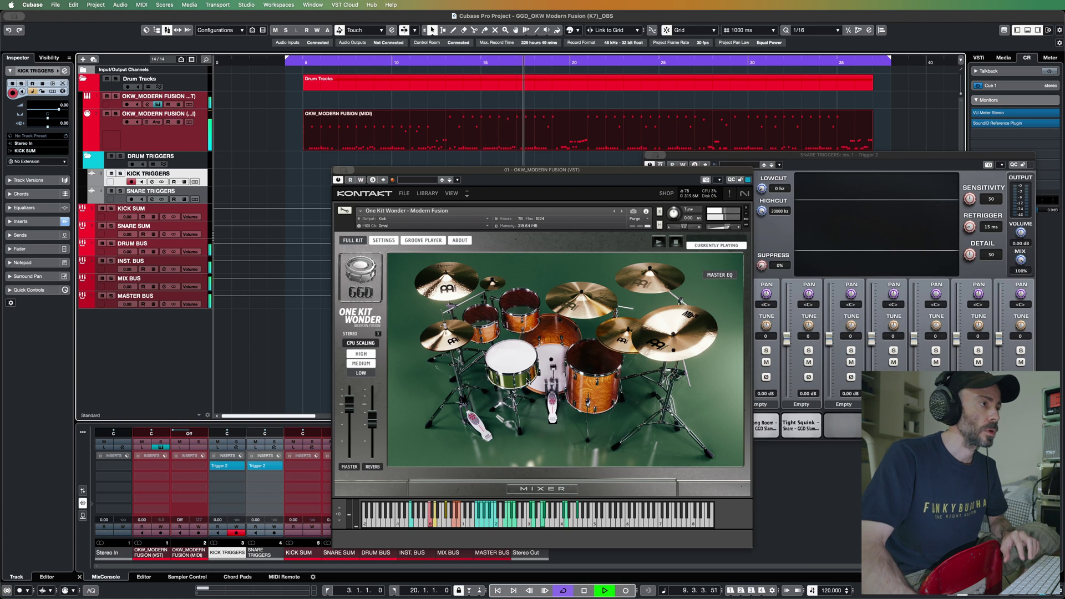
key("space")
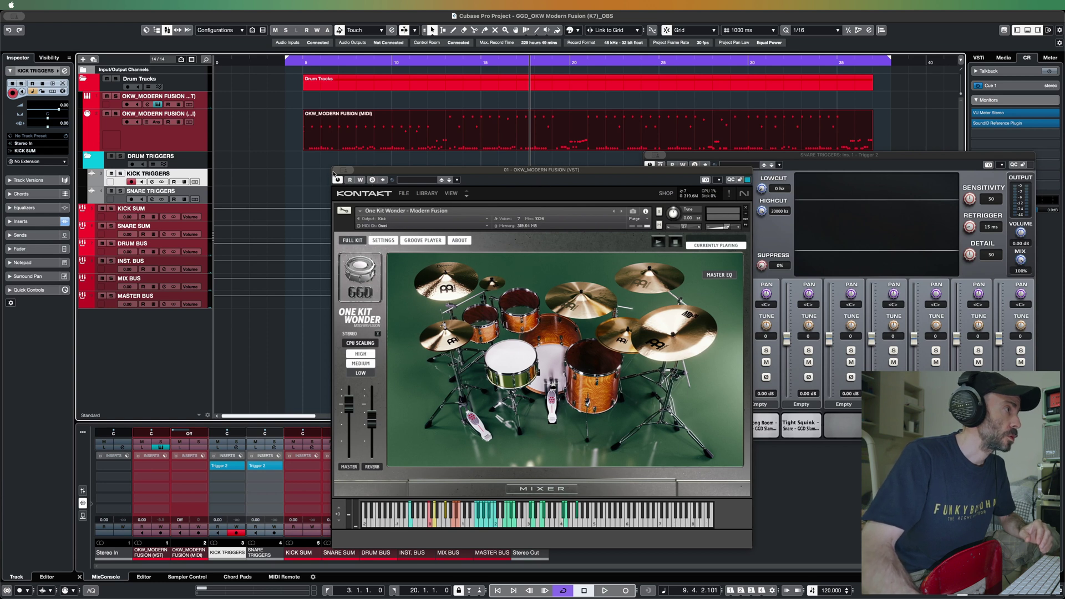
- Close Kontakt and enable both MIDI sends on the OKW_MODERN FUSION MIDI track
key("super+w")
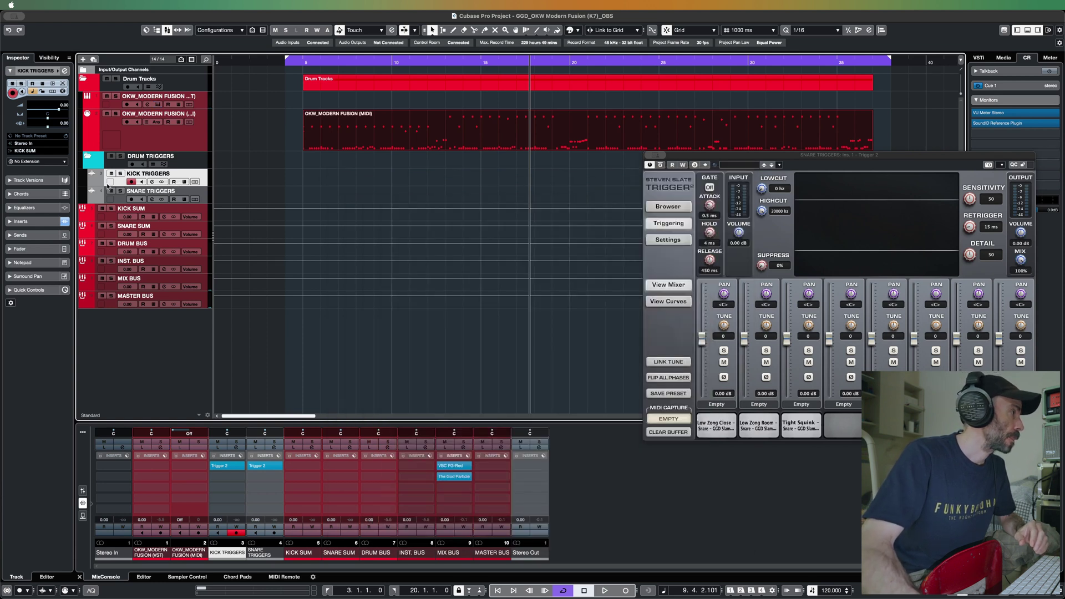
left_click(159, 143)
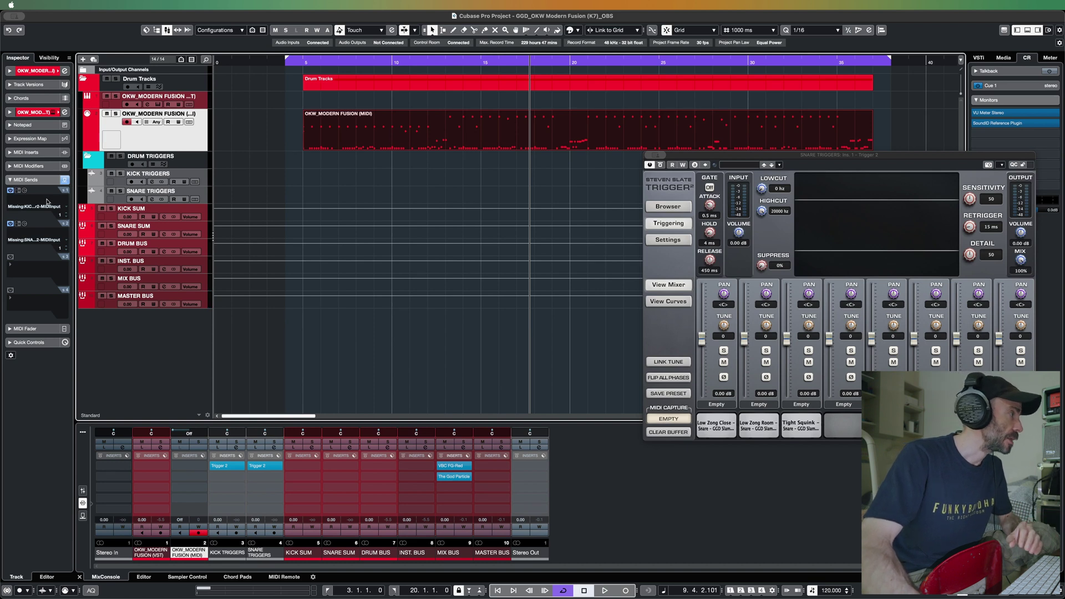
left_click(45, 71)
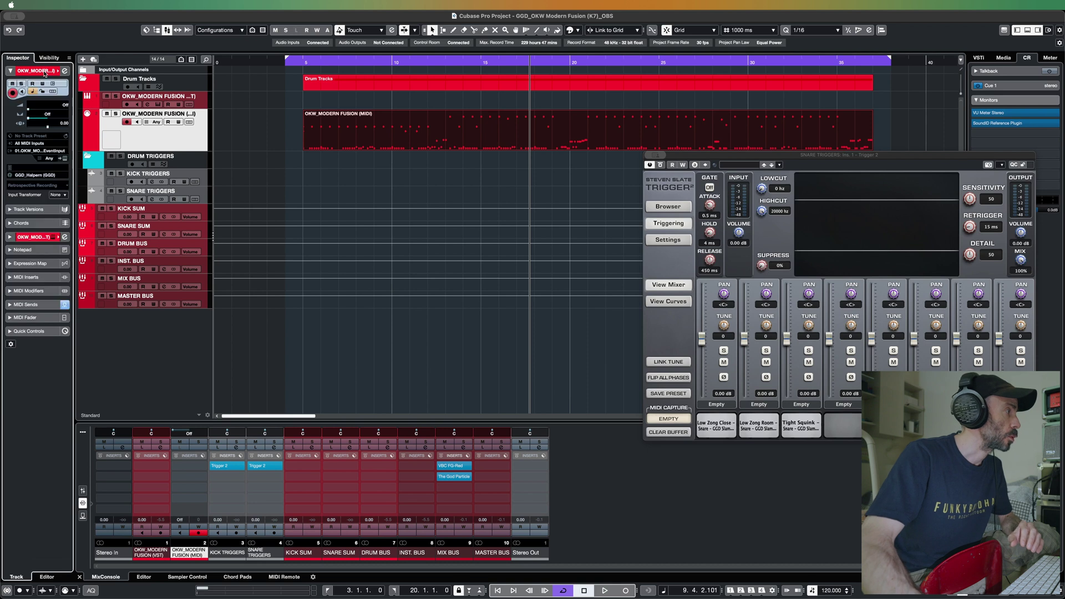
left_click(33, 305)
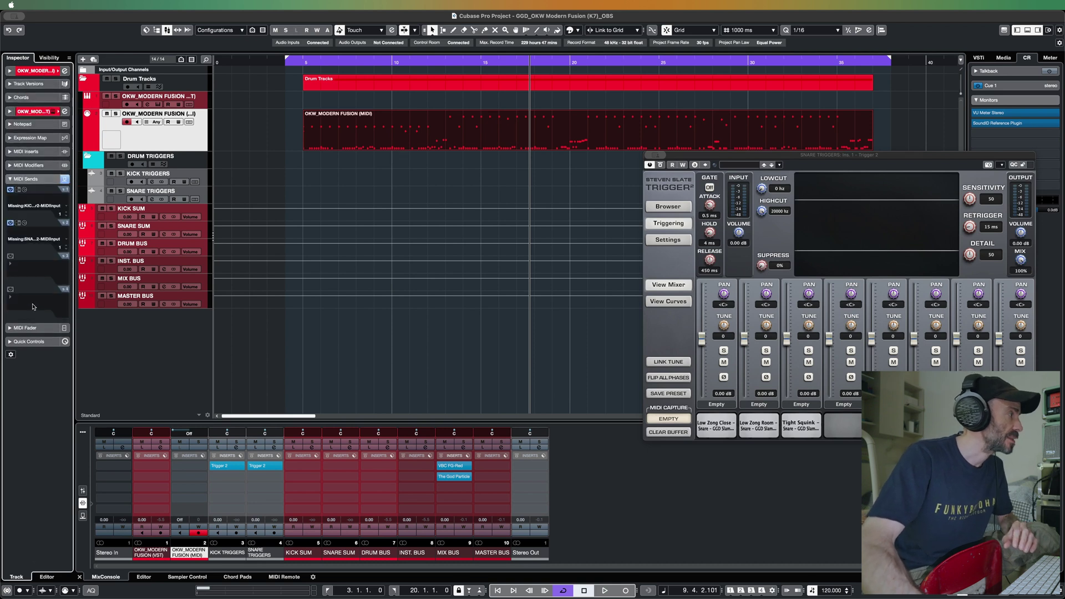
left_click(10, 190)
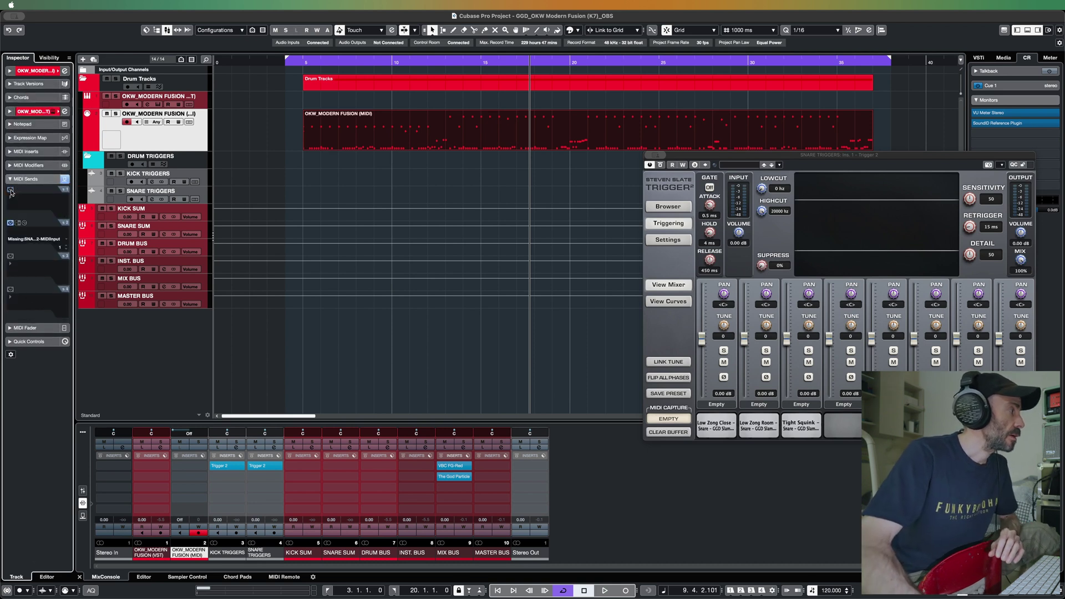
left_click(10, 223)
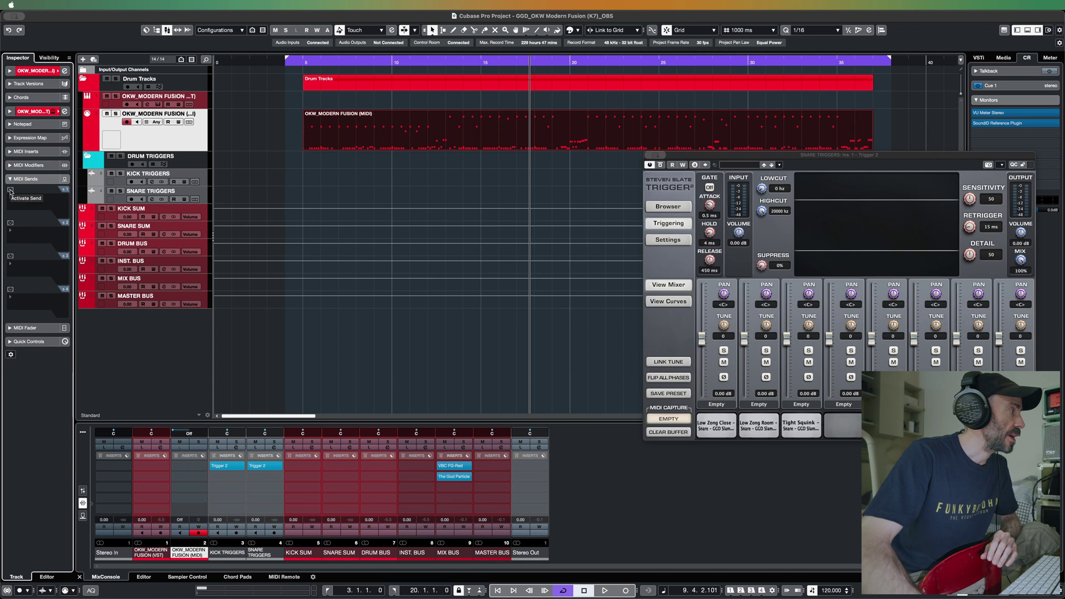
left_click(10, 190)
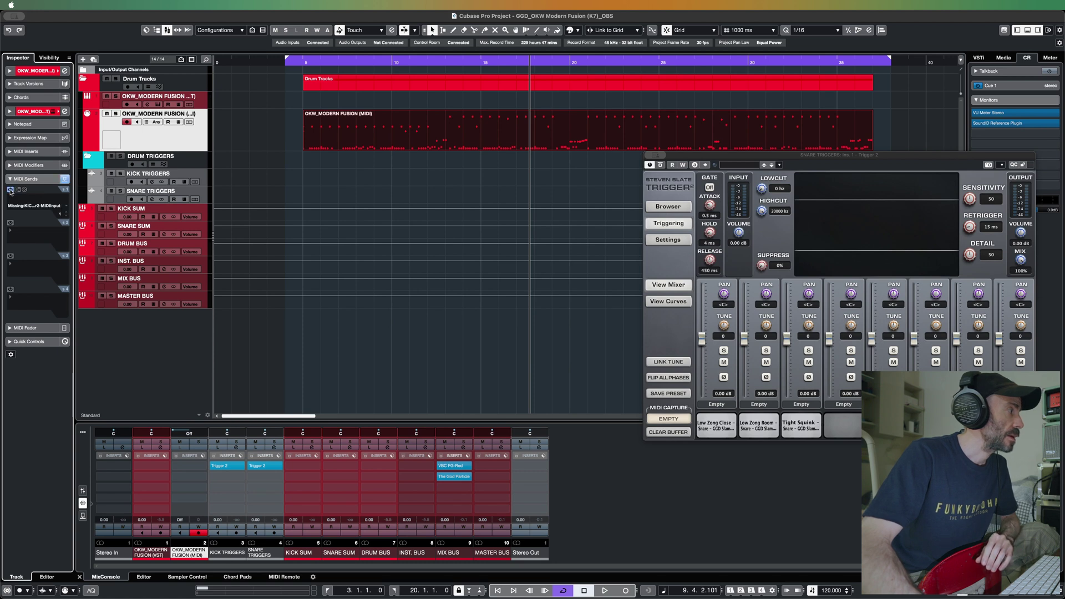
left_click(10, 224)
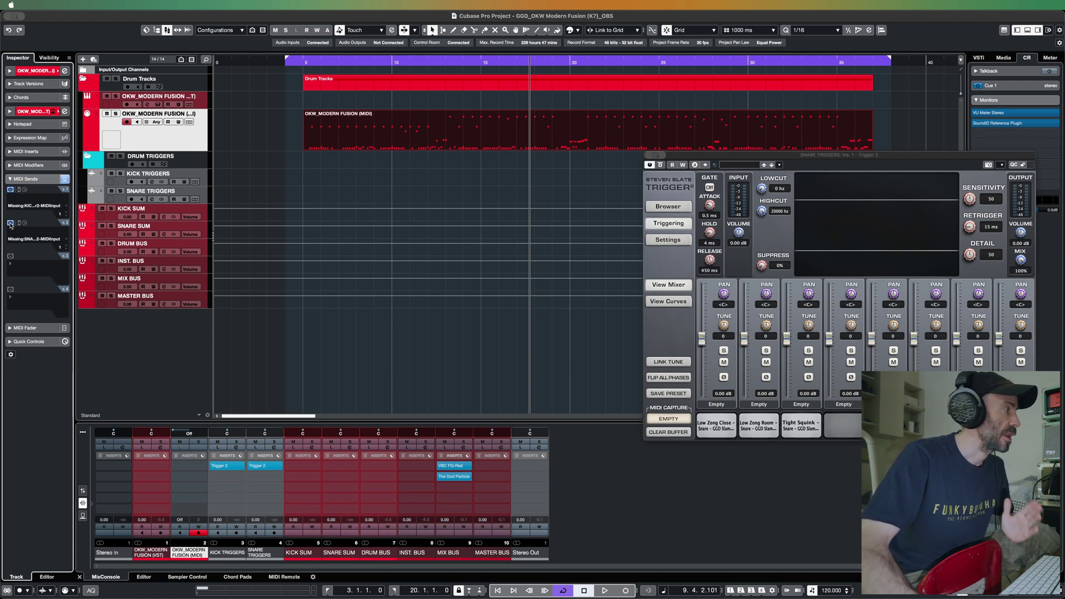
- Route MIDI send 1 to KICK TRIGGERS and send 2 to SNARE TRIGGERS
left_click(48, 206)
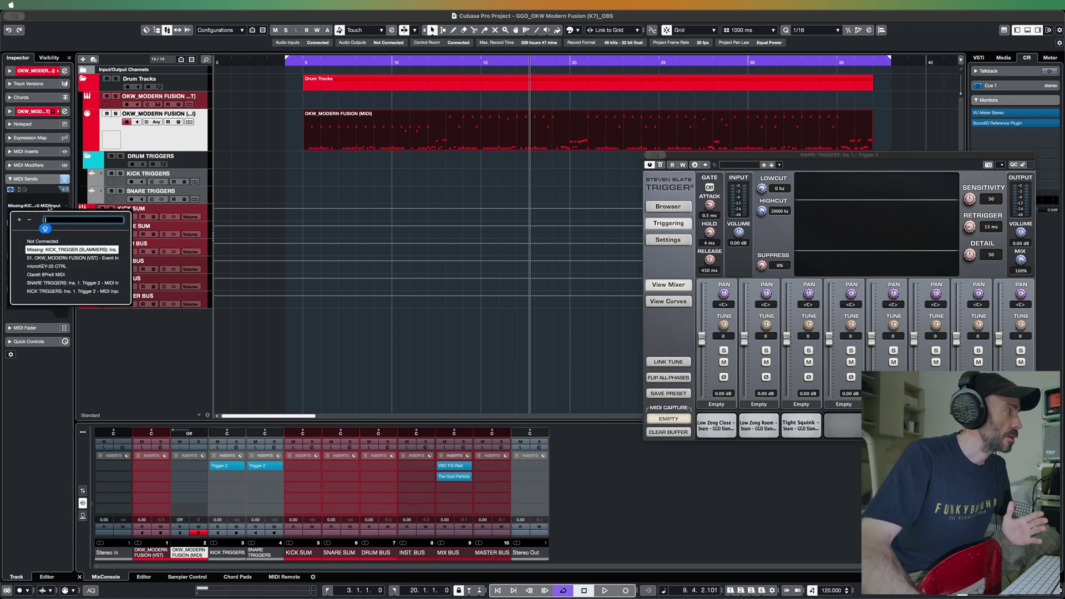
left_click(66, 292)
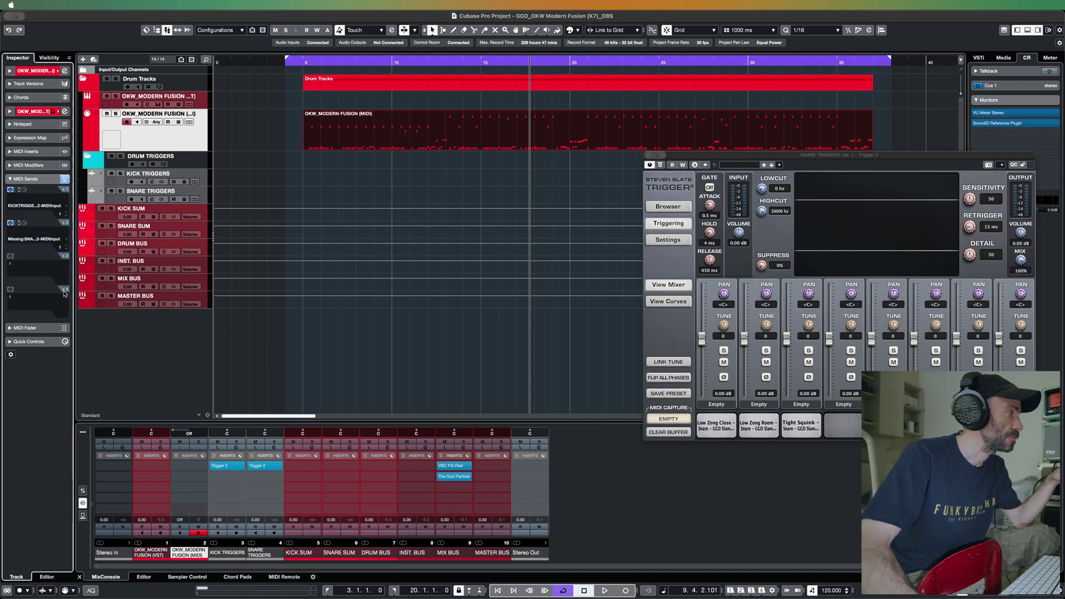
left_click(33, 240)
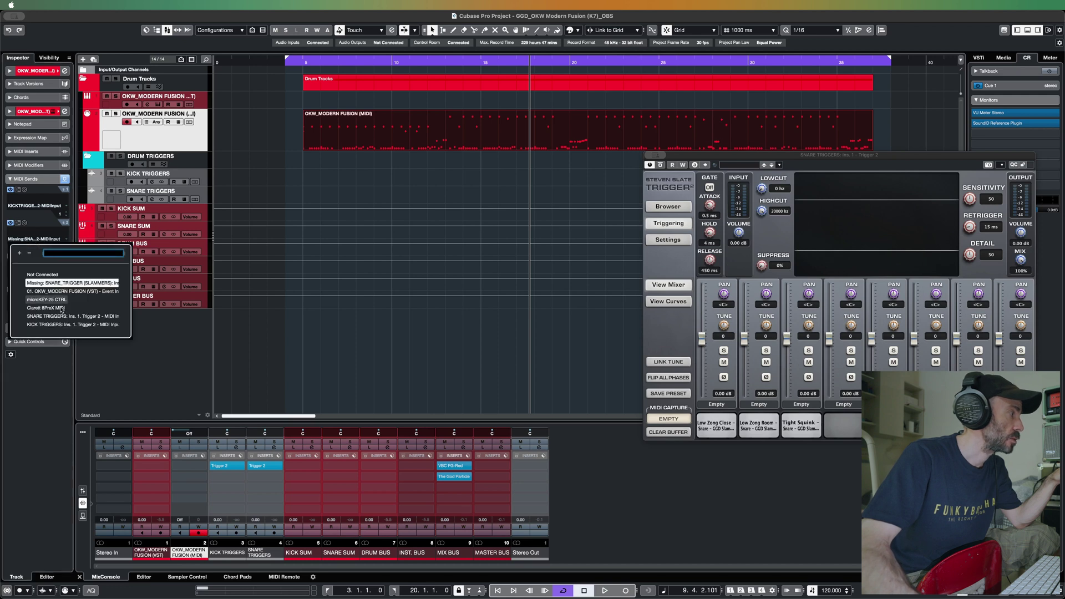
left_click(59, 315)
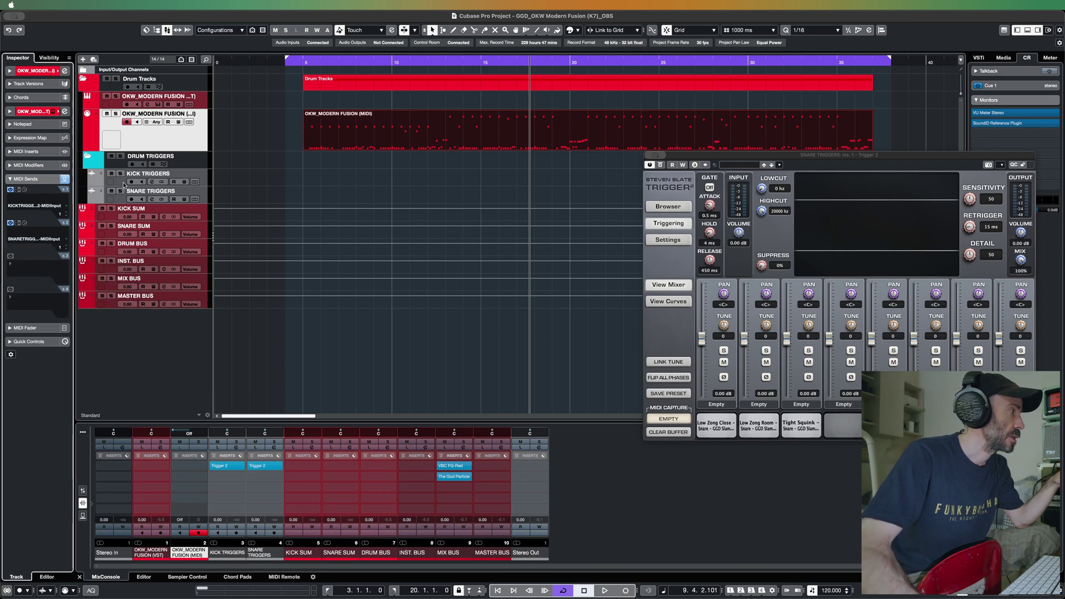
key("Up")
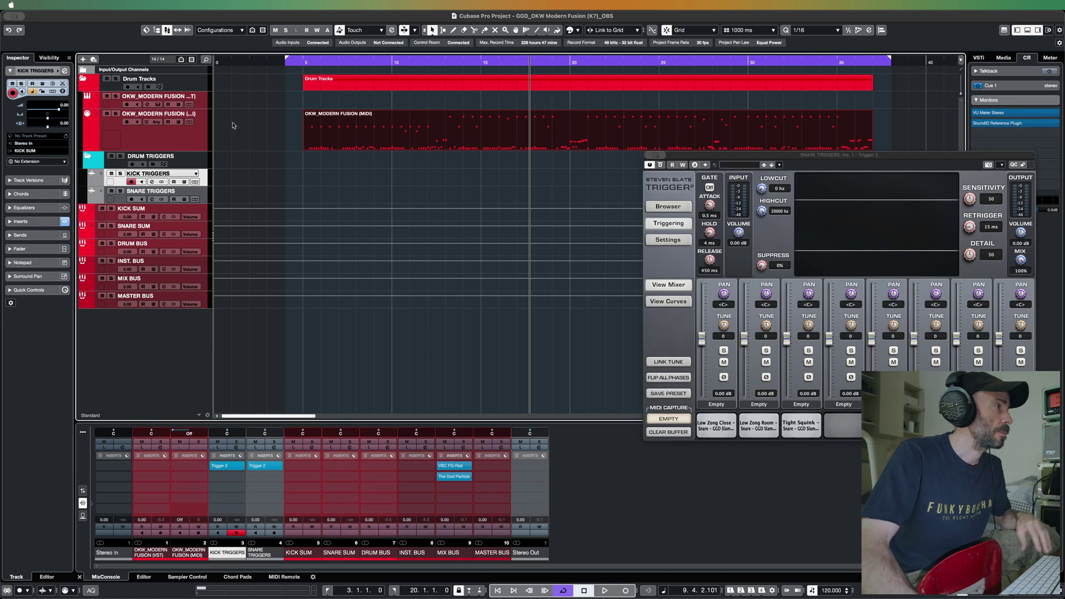
left_click(140, 164)
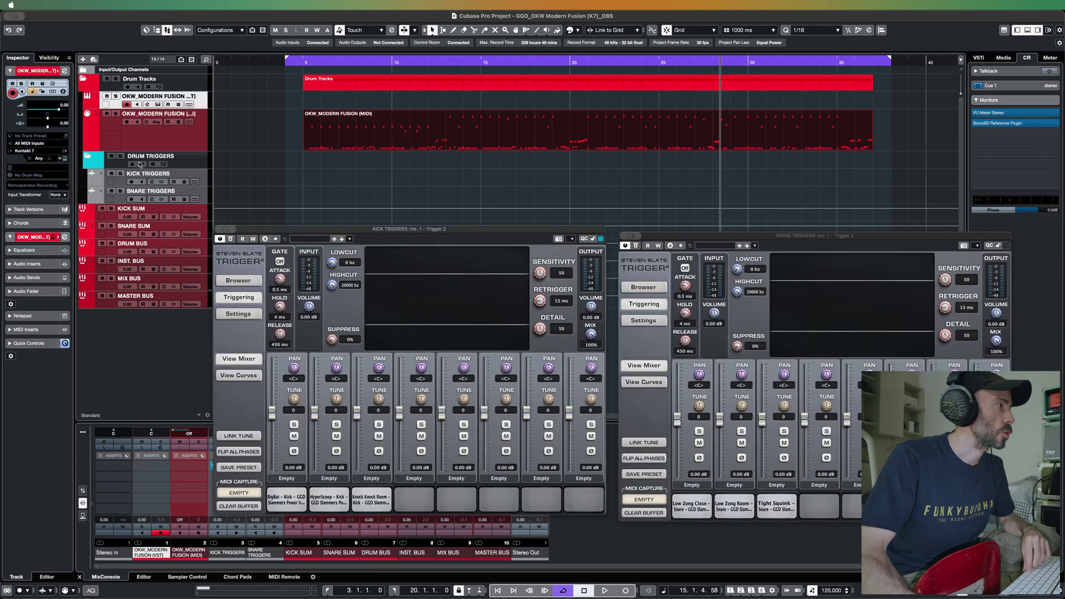
- Set the cursor near the song start, place the KICK TRIGGERS window, and start playback
left_click(302, 61)
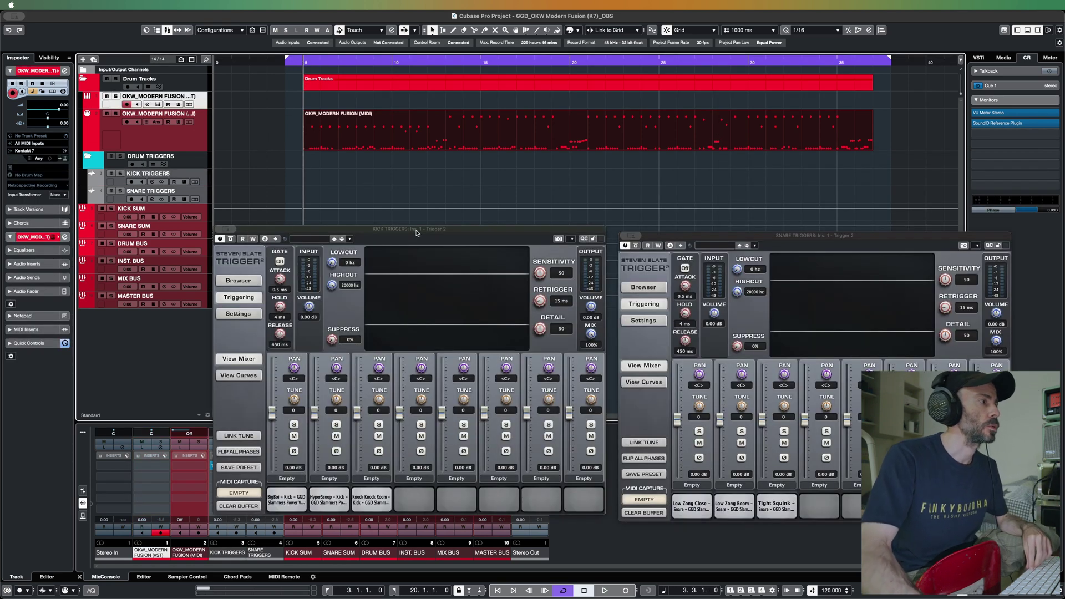
left_click_drag(405, 234, 390, 234)
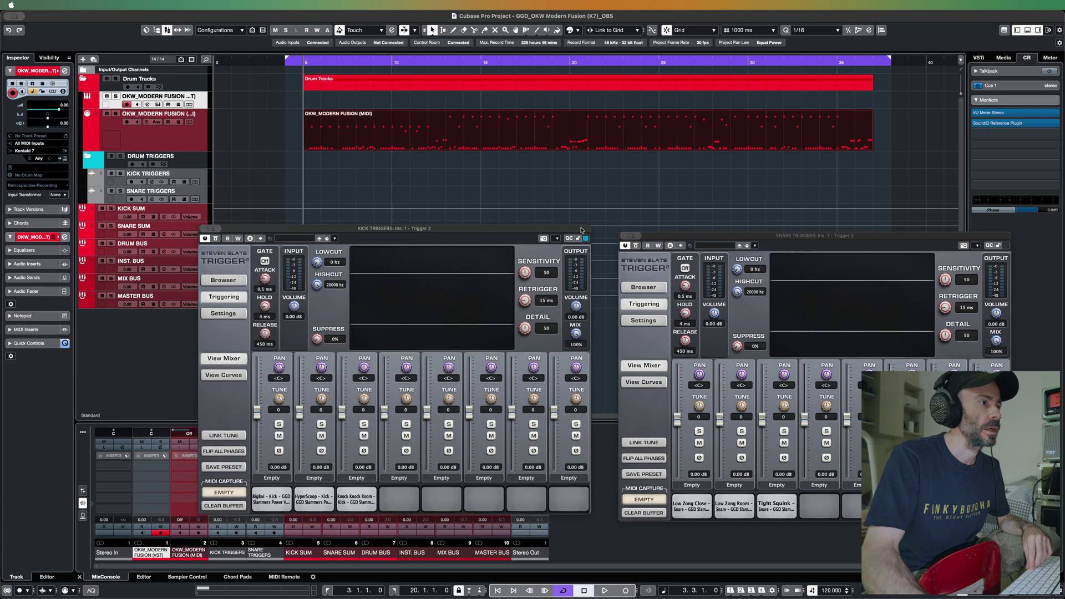
left_click_drag(669, 240, 652, 231)
key("space")
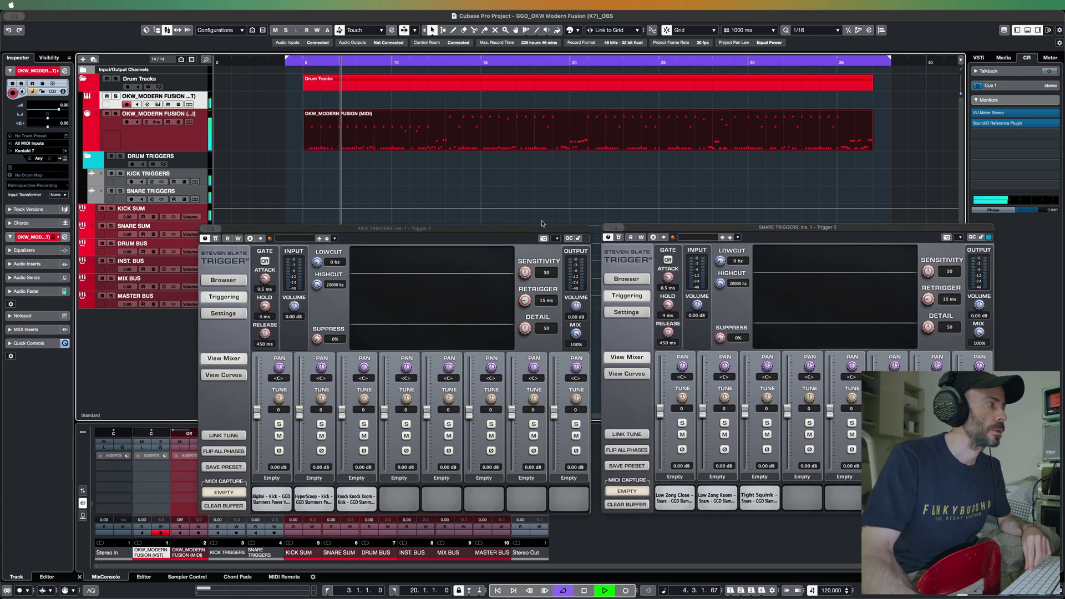
- Toggle both MIDI sends off and back on while playing, then stop
left_click(144, 140)
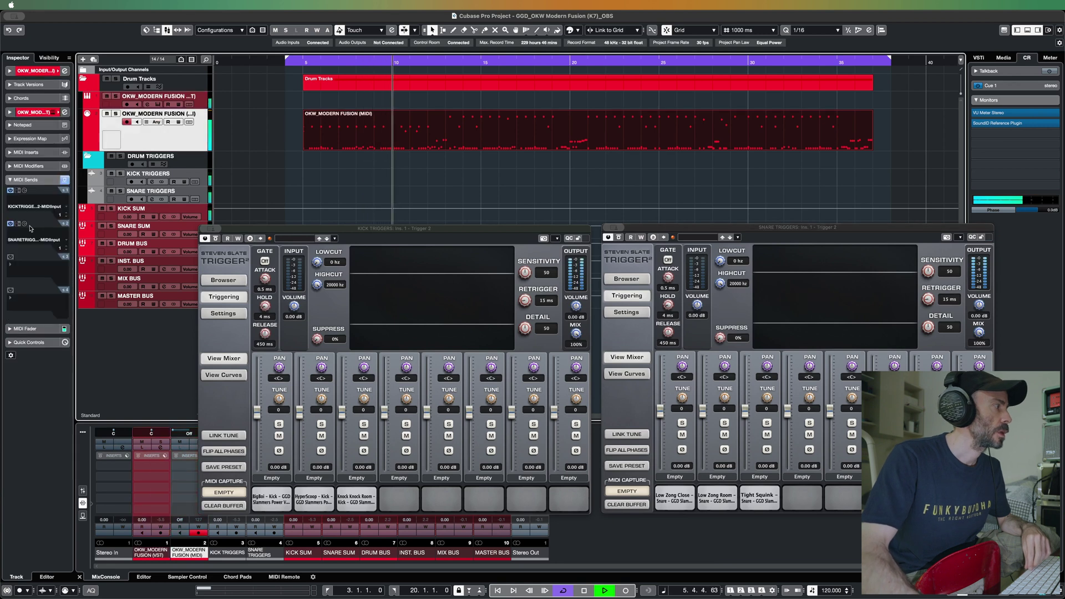
left_click(10, 190)
left_click(11, 224)
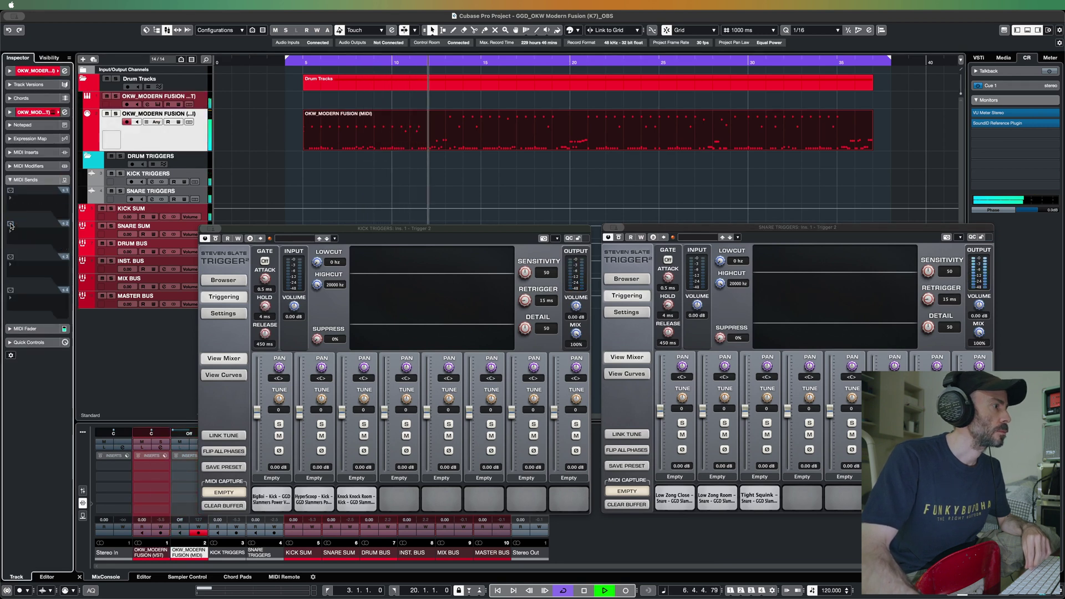
left_click(10, 189)
left_click(10, 224)
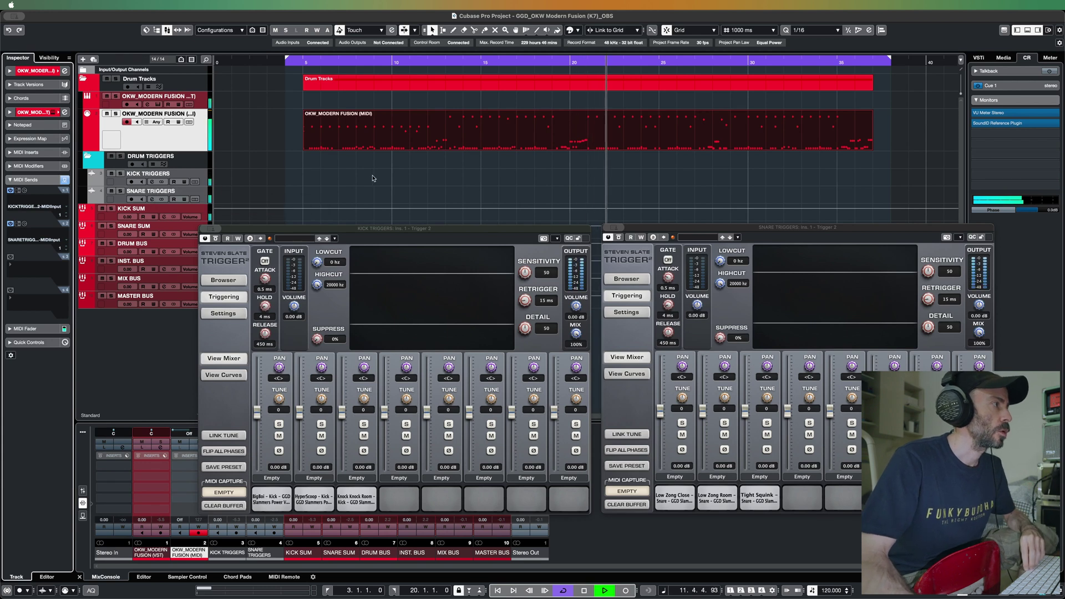
key("space")
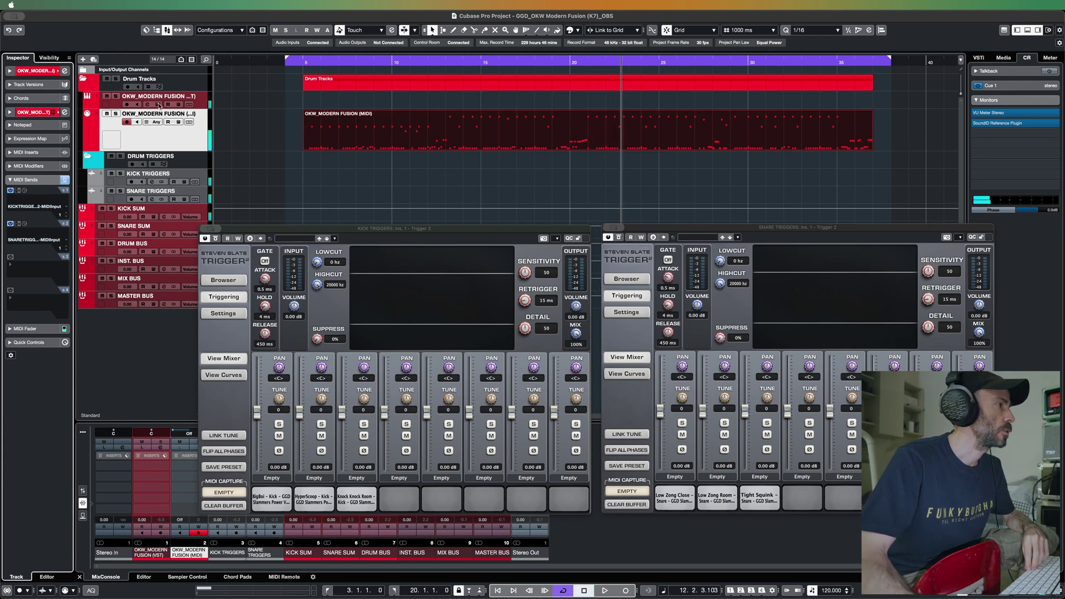
- In One Kit Wonder's groove library, select and preview Song 09 - Groove 05
key("Return")
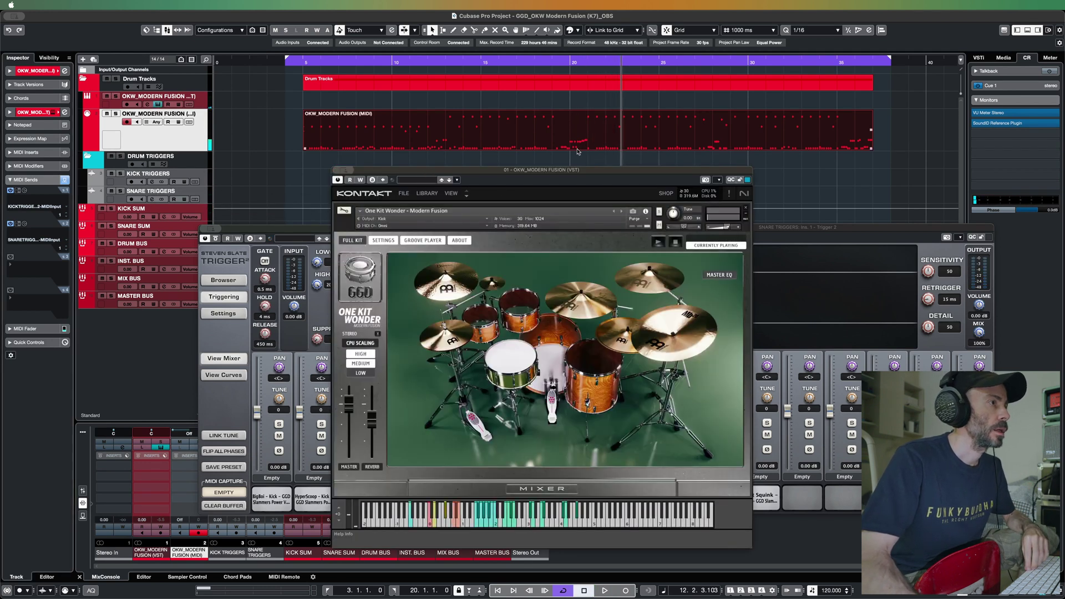
scroll(577, 151, "right", 5)
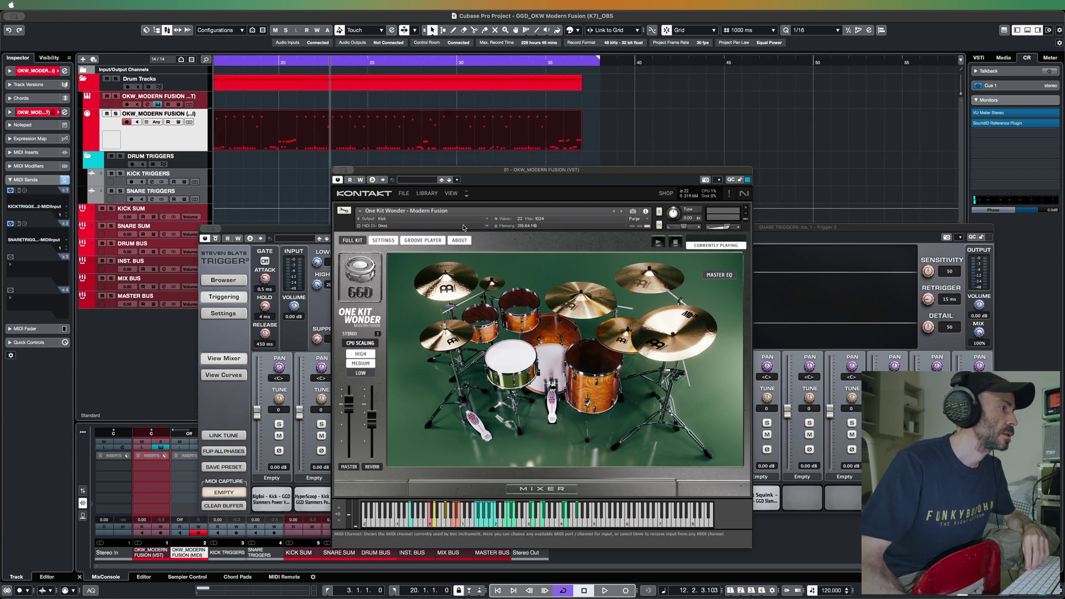
left_click(422, 240)
left_click(439, 271)
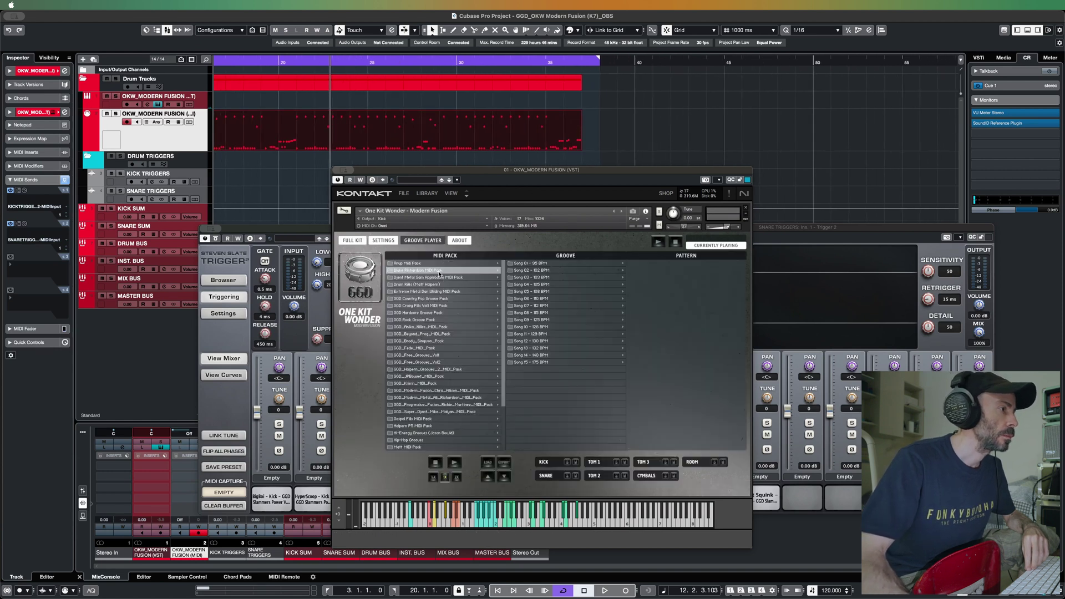
left_click(548, 320)
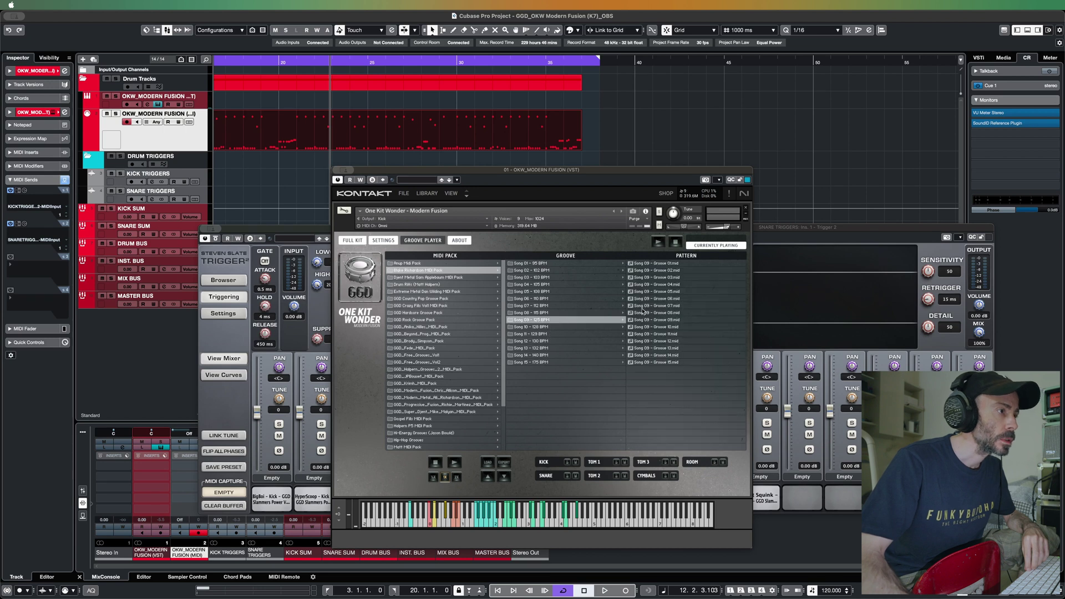
left_click(668, 292)
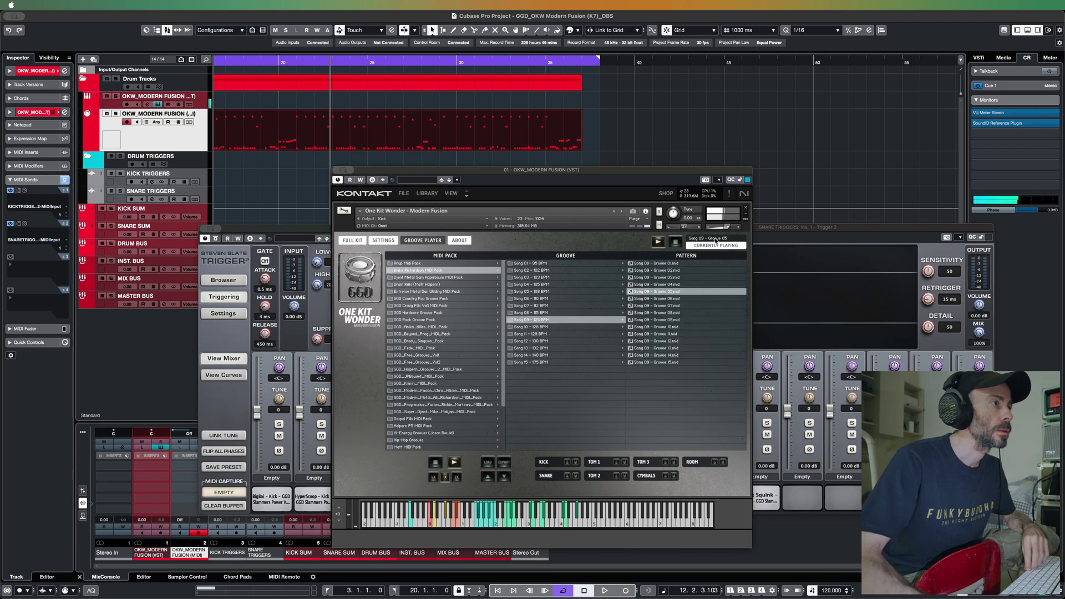
- Drag the groove into the project at bar 40, then stop the preview
left_click_drag(715, 240, 637, 120)
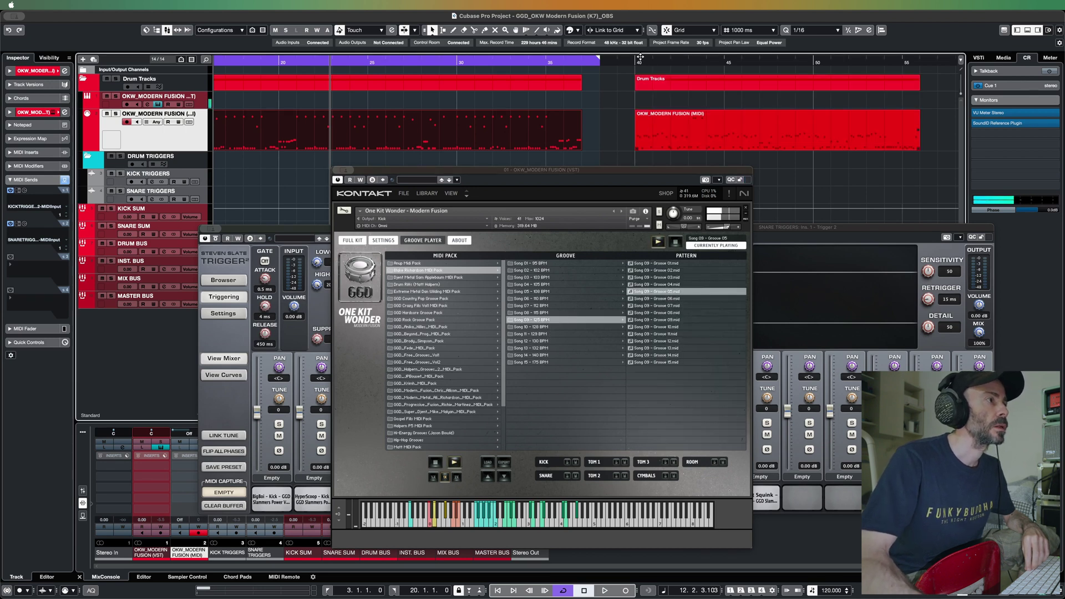
left_click(337, 171)
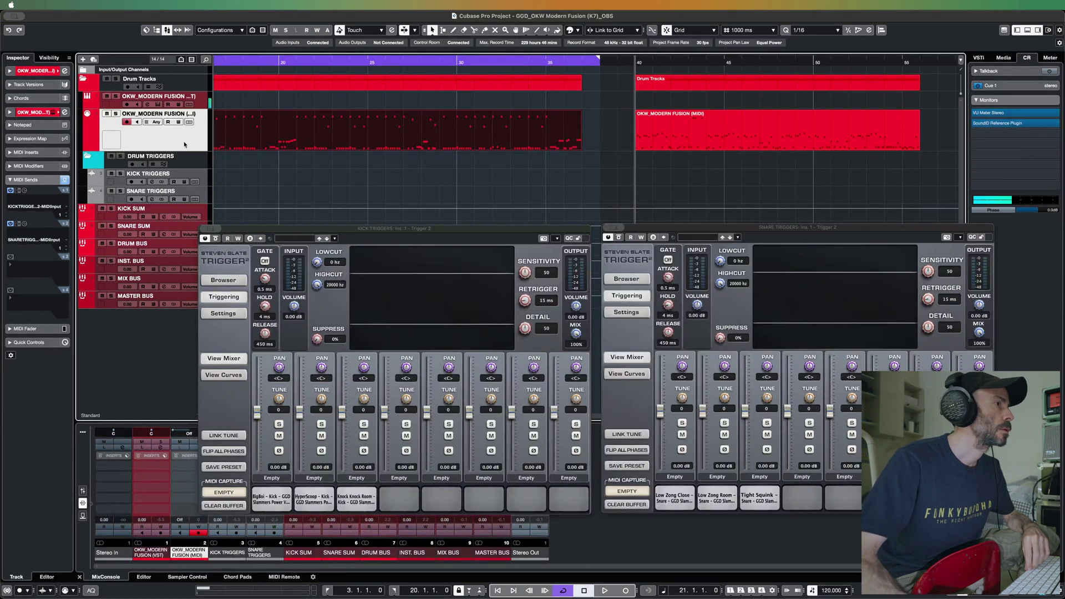
left_click(158, 105)
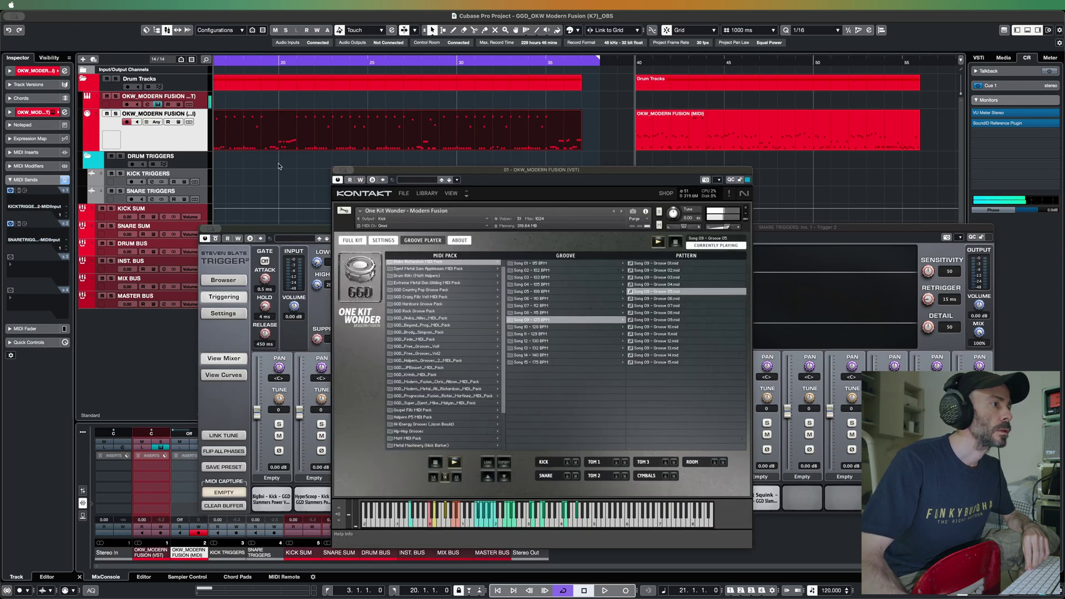
left_click(675, 242)
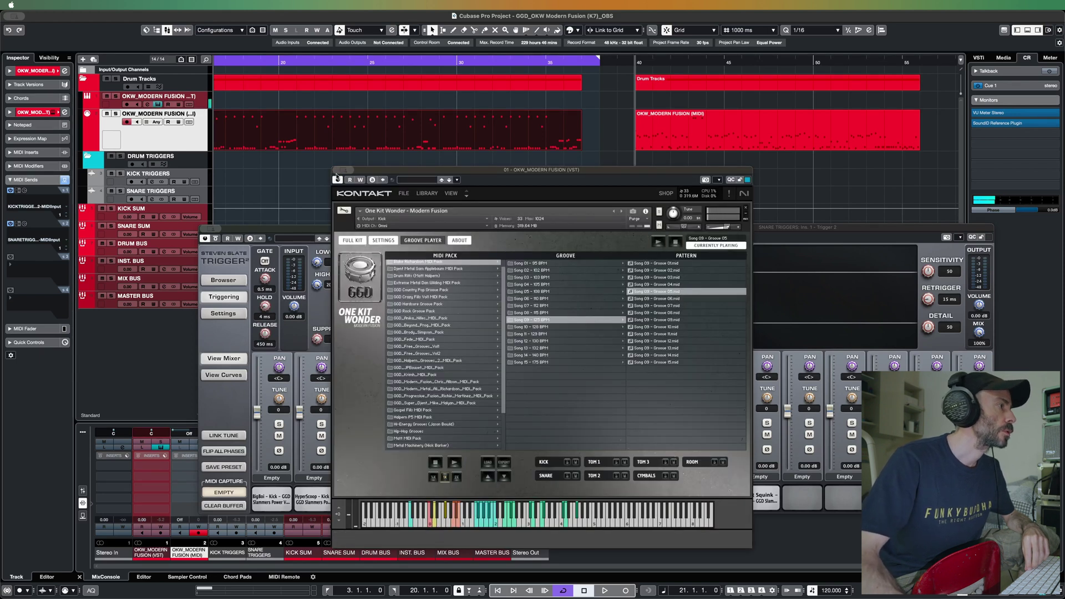
- Close Kontakt, mute the DRUM TRIGGERS folder during playback, audition from bar 40, then stop
key("super+w")
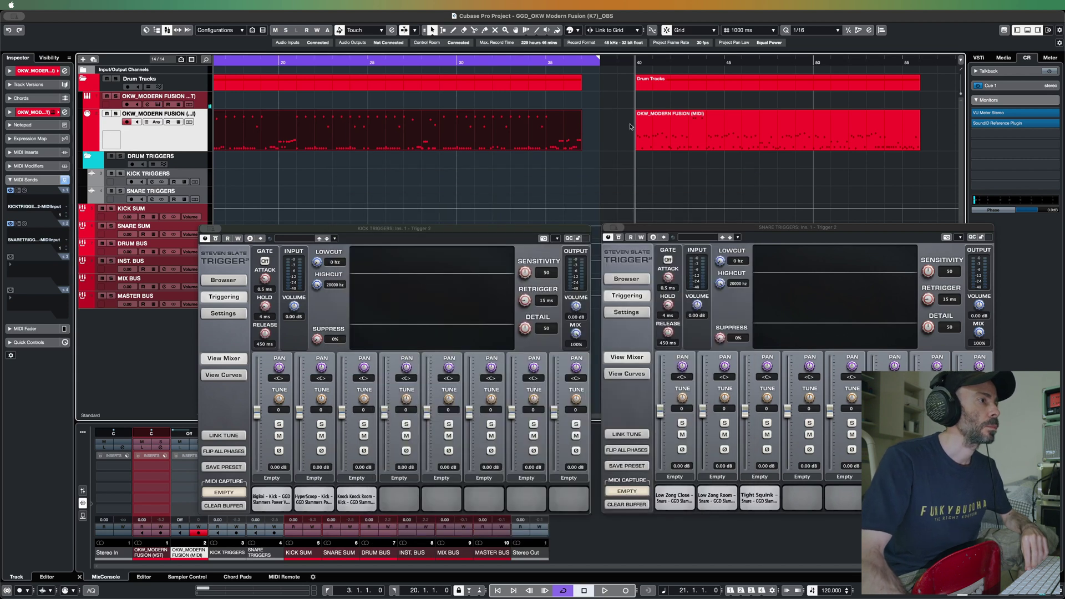
key("space")
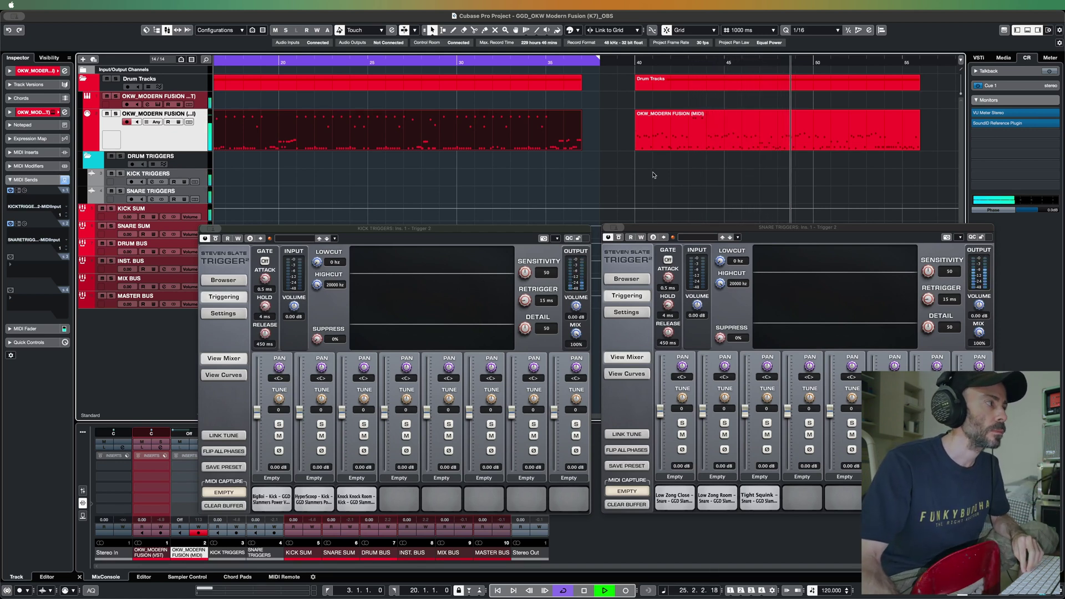
left_click(111, 157)
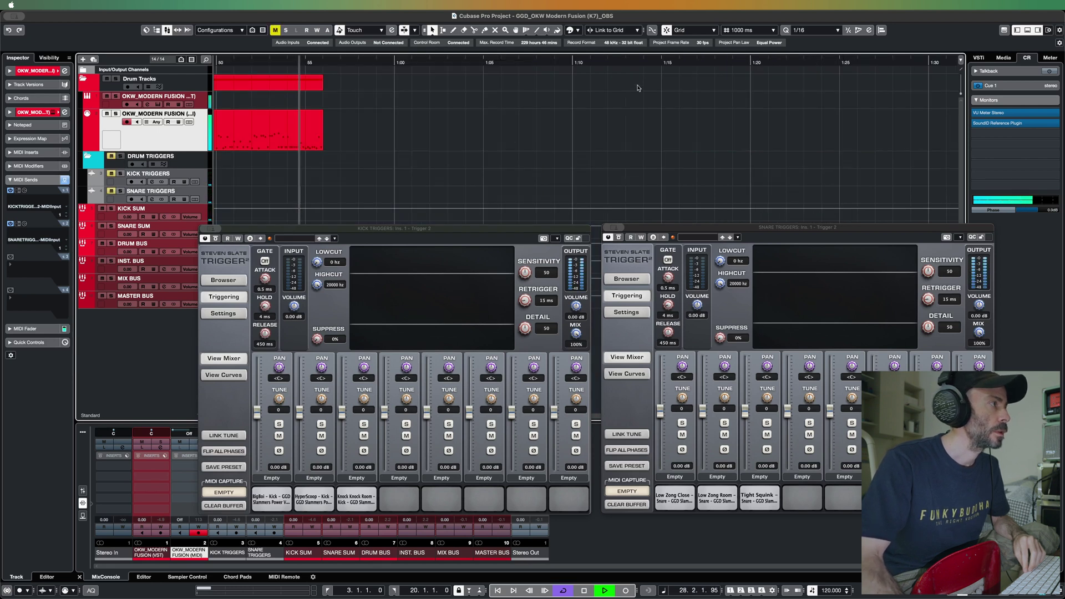
scroll(659, 106, "left", 5)
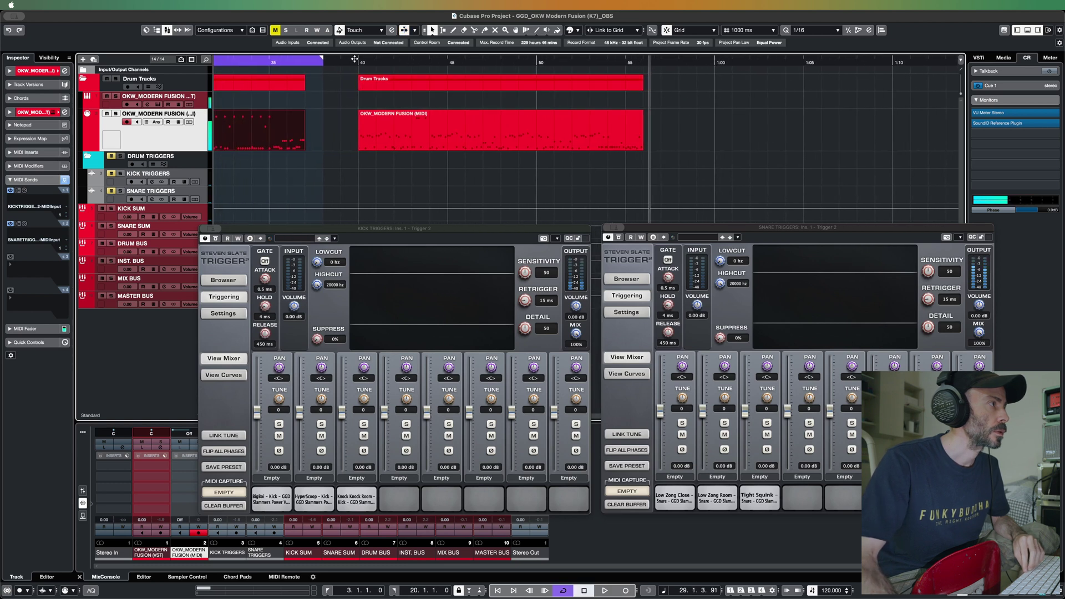
left_click(358, 61)
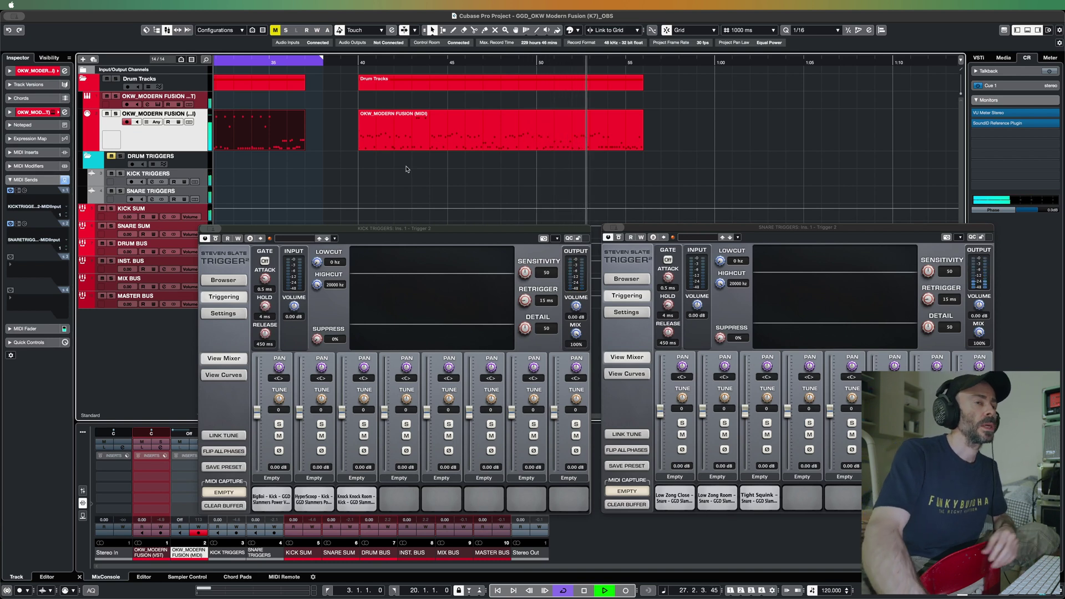
key("space")
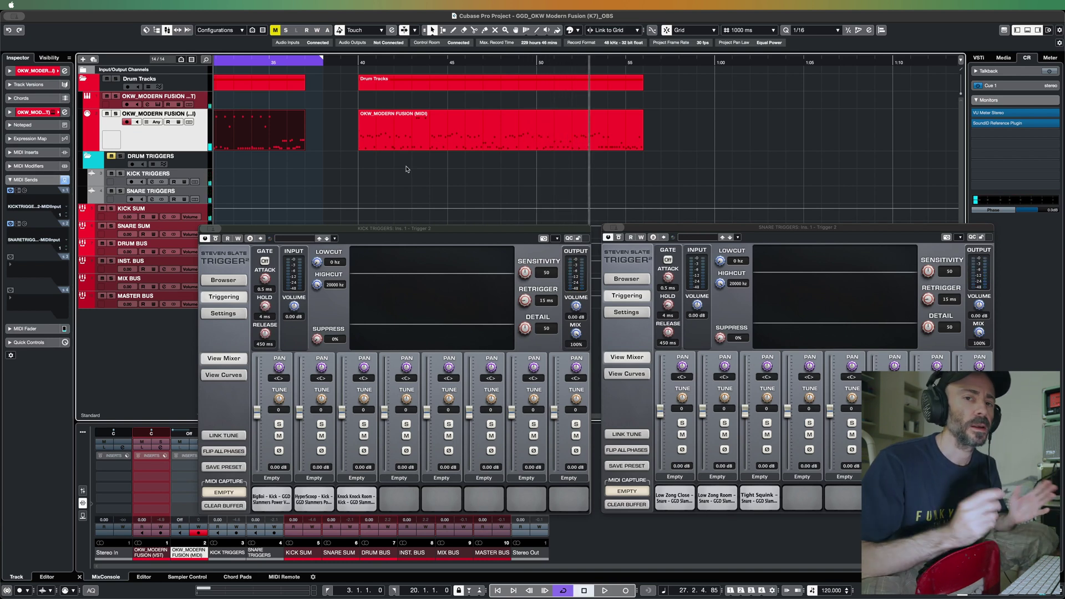